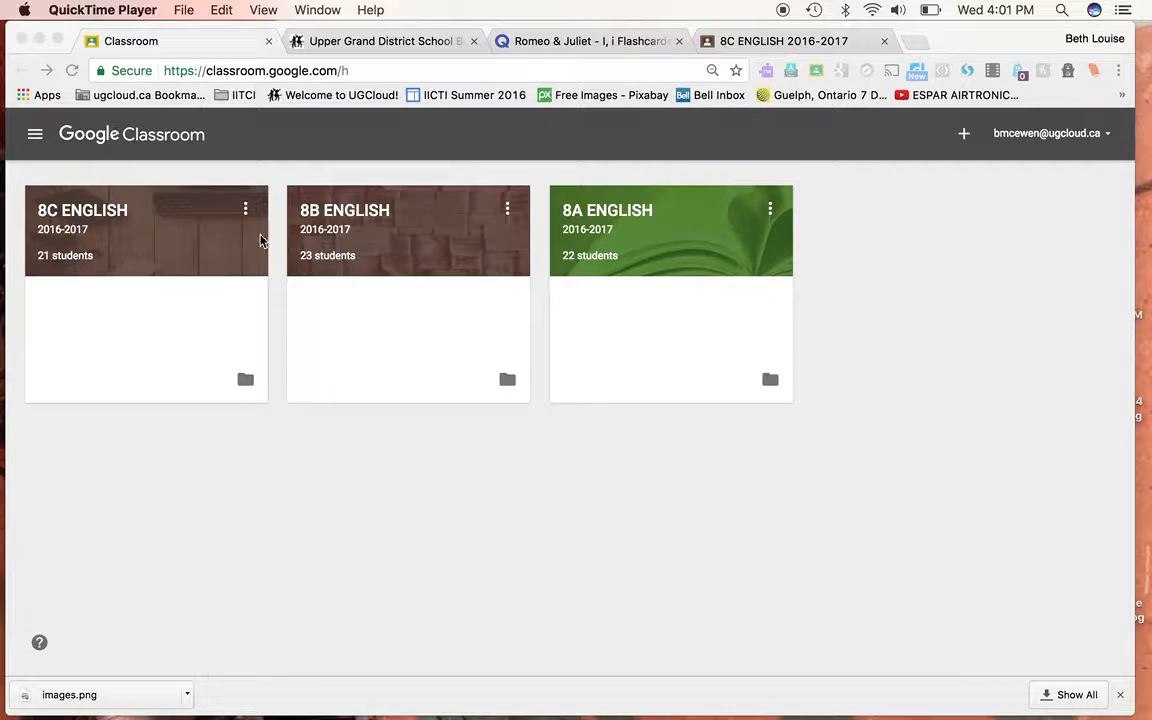
Open the 8C ENGLISH class and look through its stream posts down to the Passion Project Presentation assignment.
left_click(113, 208)
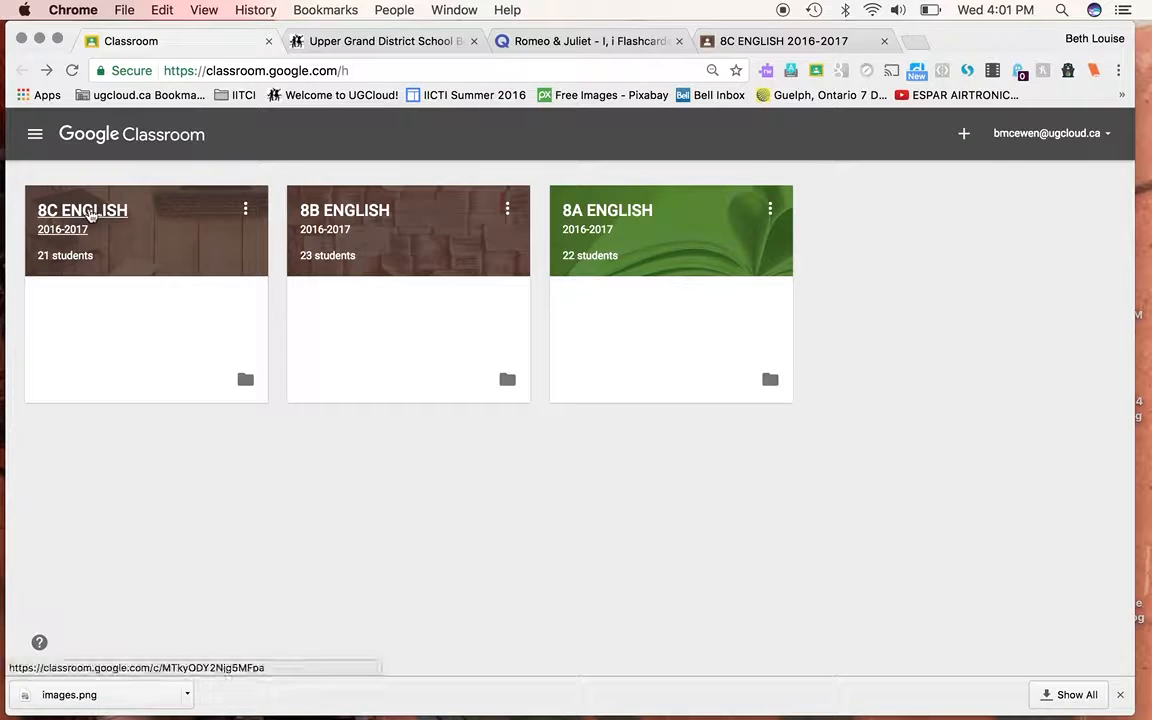
left_click(88, 211)
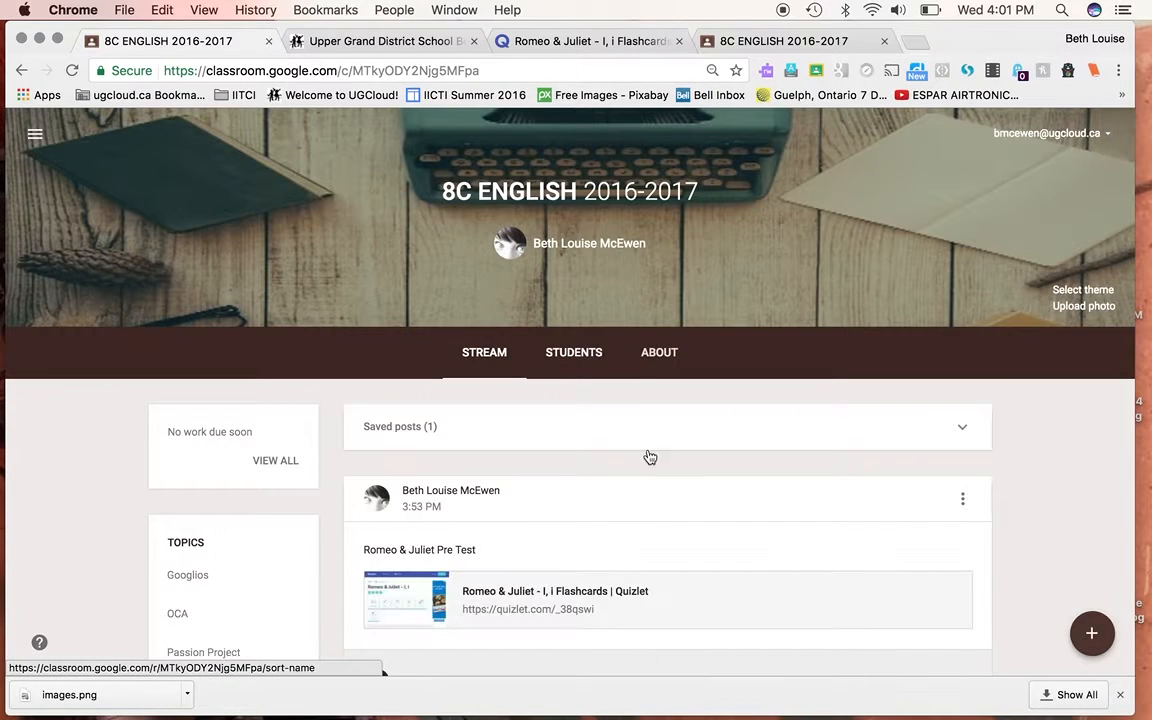
scroll(650, 457, "down", 10)
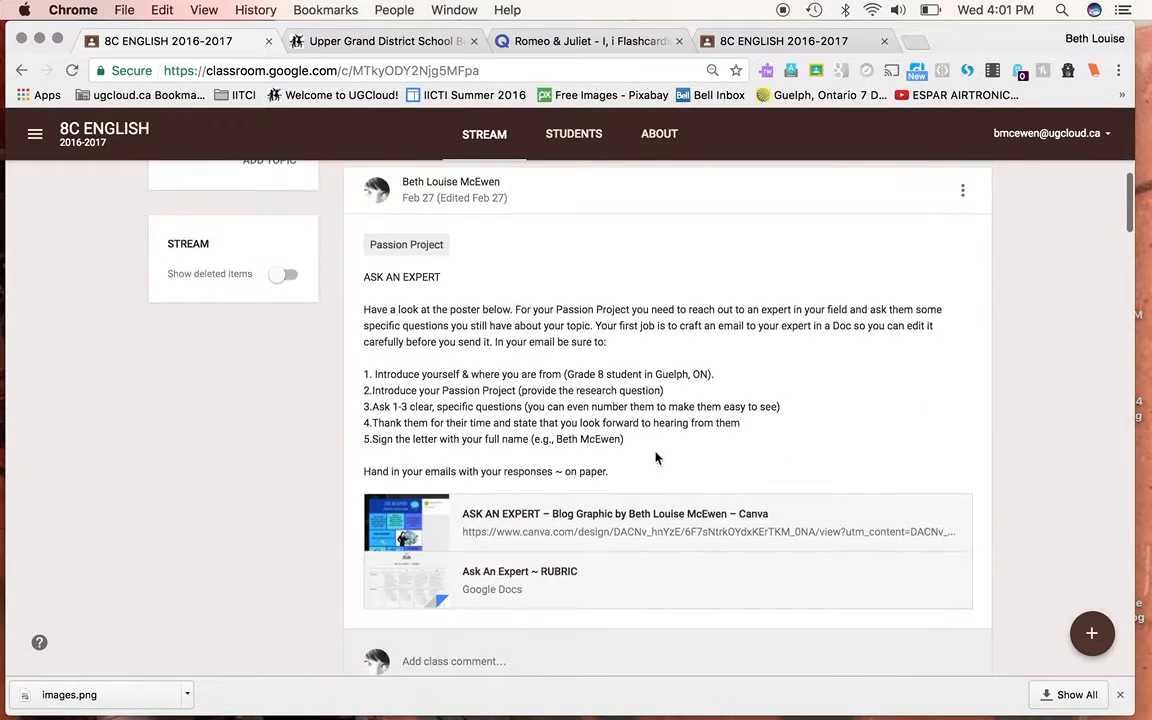
scroll(656, 457, "up", 3)
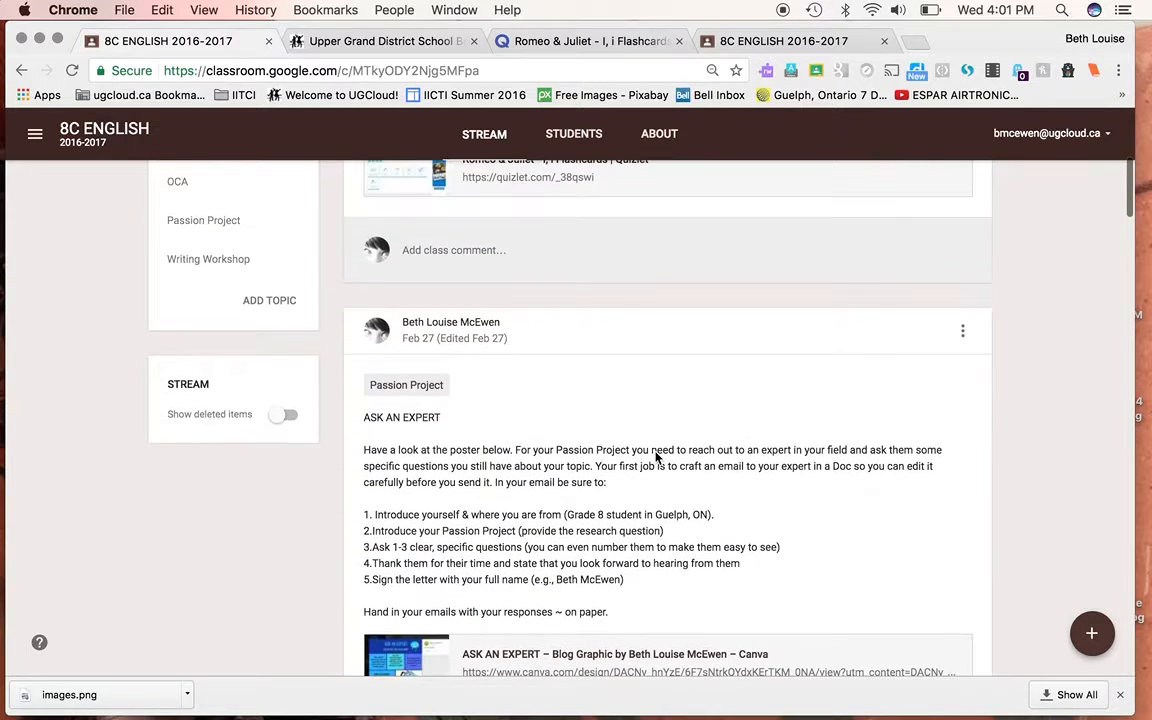
scroll(657, 457, "down", 5)
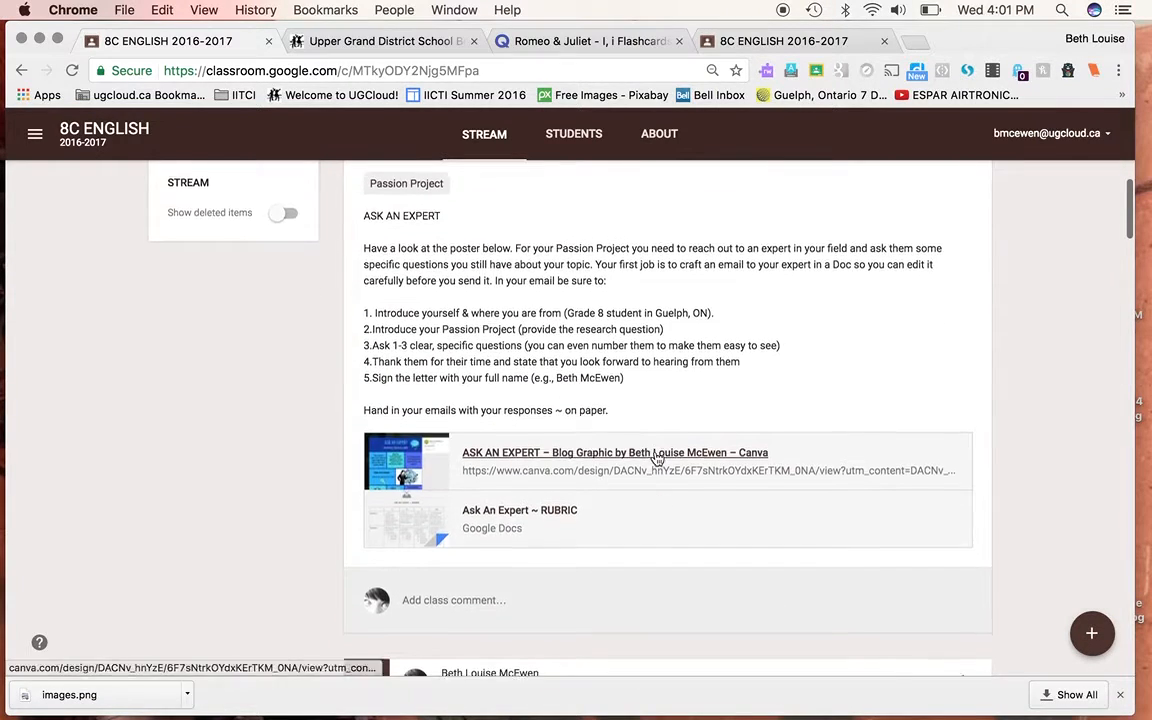
scroll(657, 458, "down", 4)
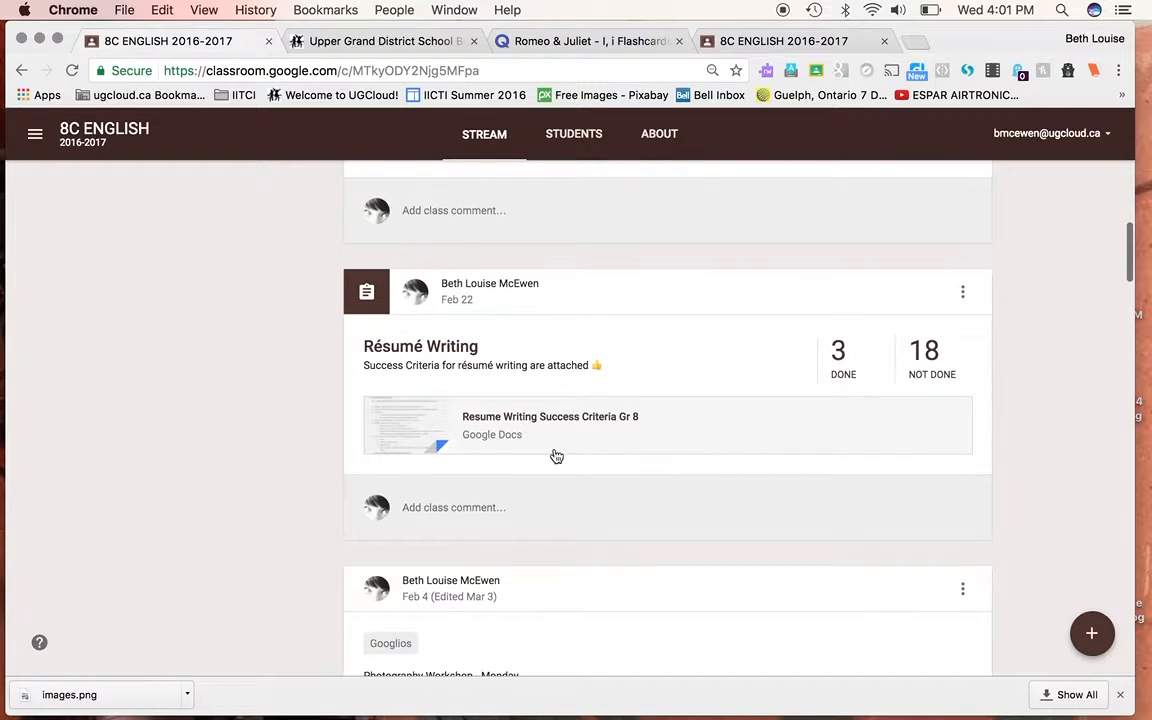
scroll(681, 447, "down", 4)
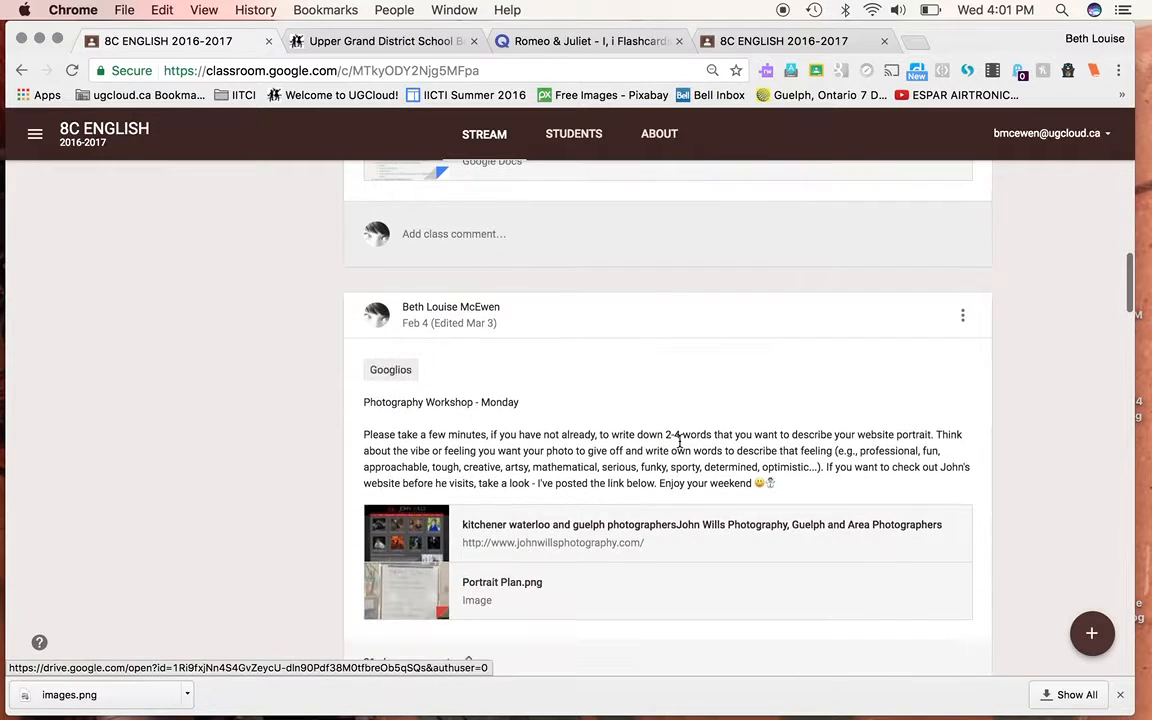
scroll(679, 440, "down", 3)
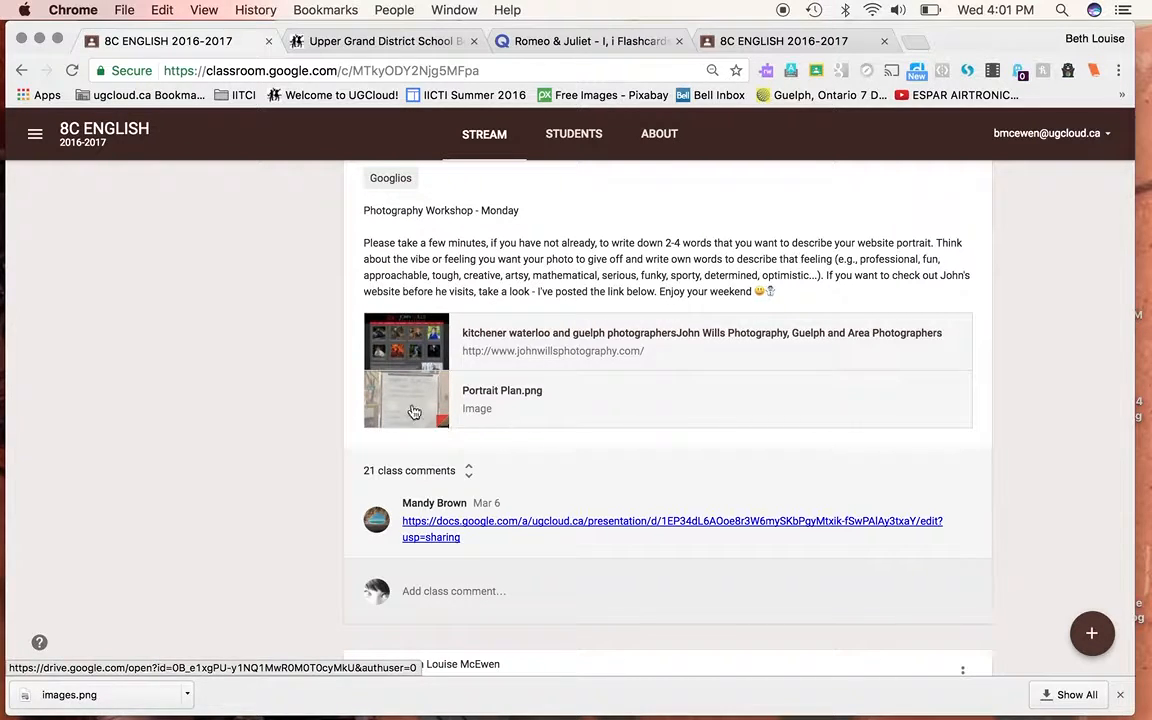
scroll(610, 429, "down", 10)
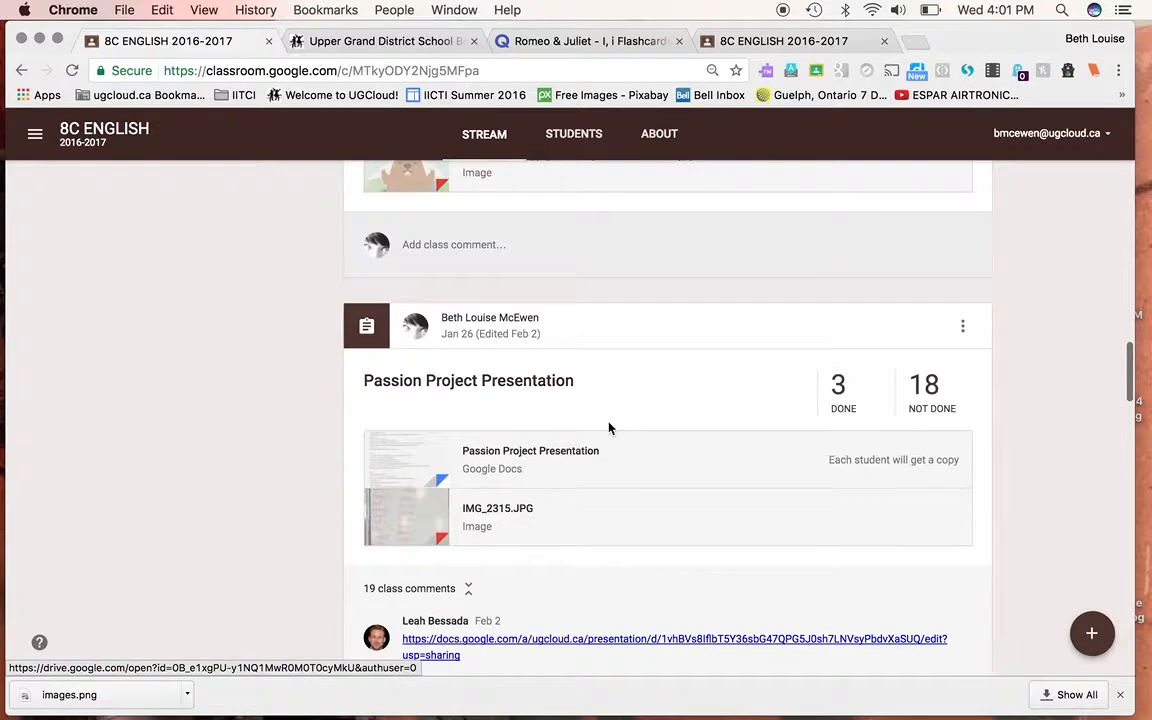
Examine the Passion Project Presentation assignment and the presentation links students shared in its class comments.
scroll(579, 437, "down", 2)
scroll(609, 432, "up", 2)
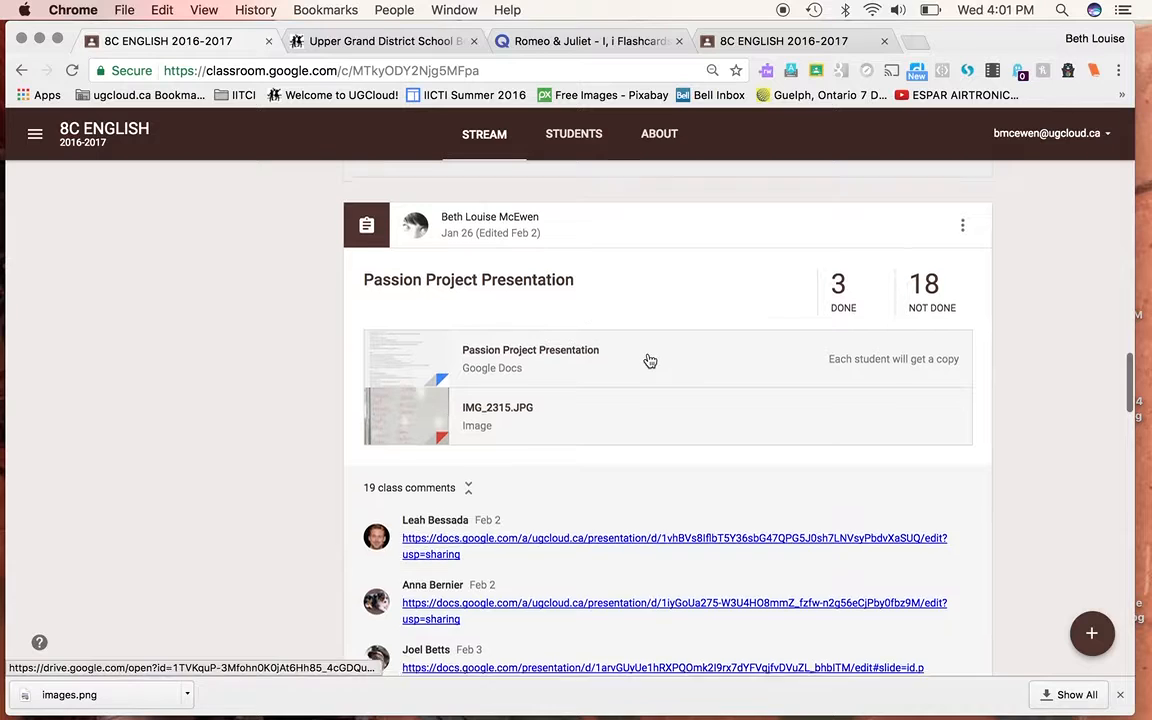
scroll(648, 360, "down", 2)
scroll(651, 320, "up", 1)
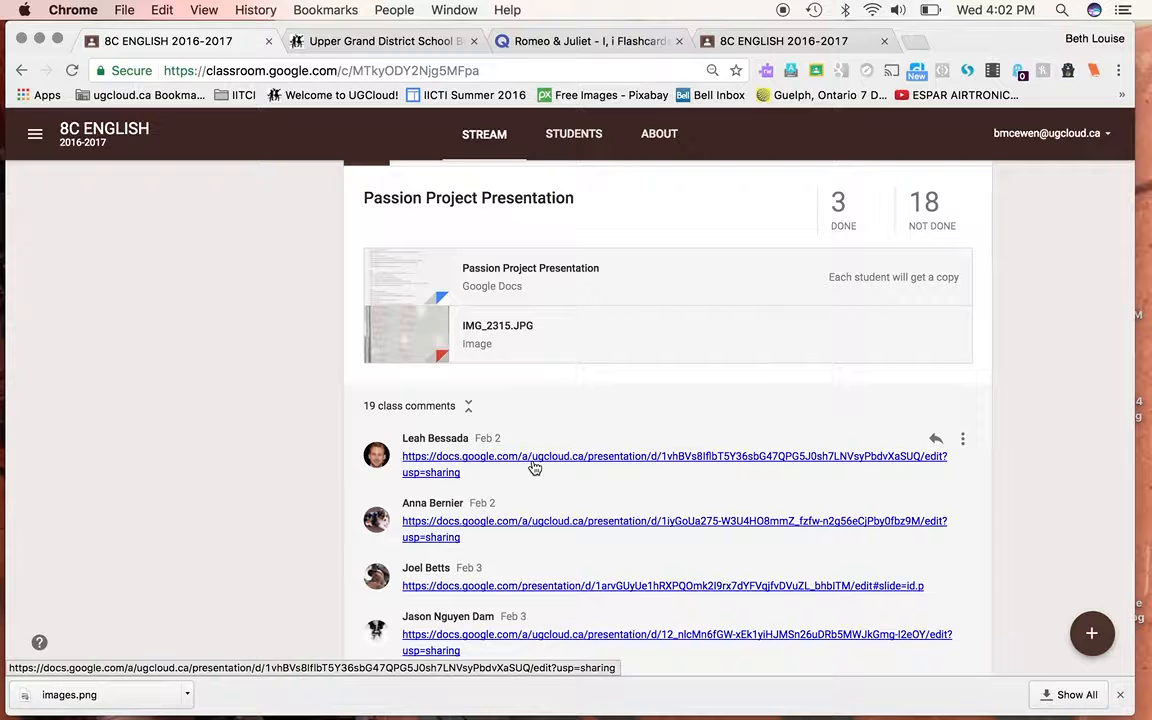
scroll(533, 467, "down", 5)
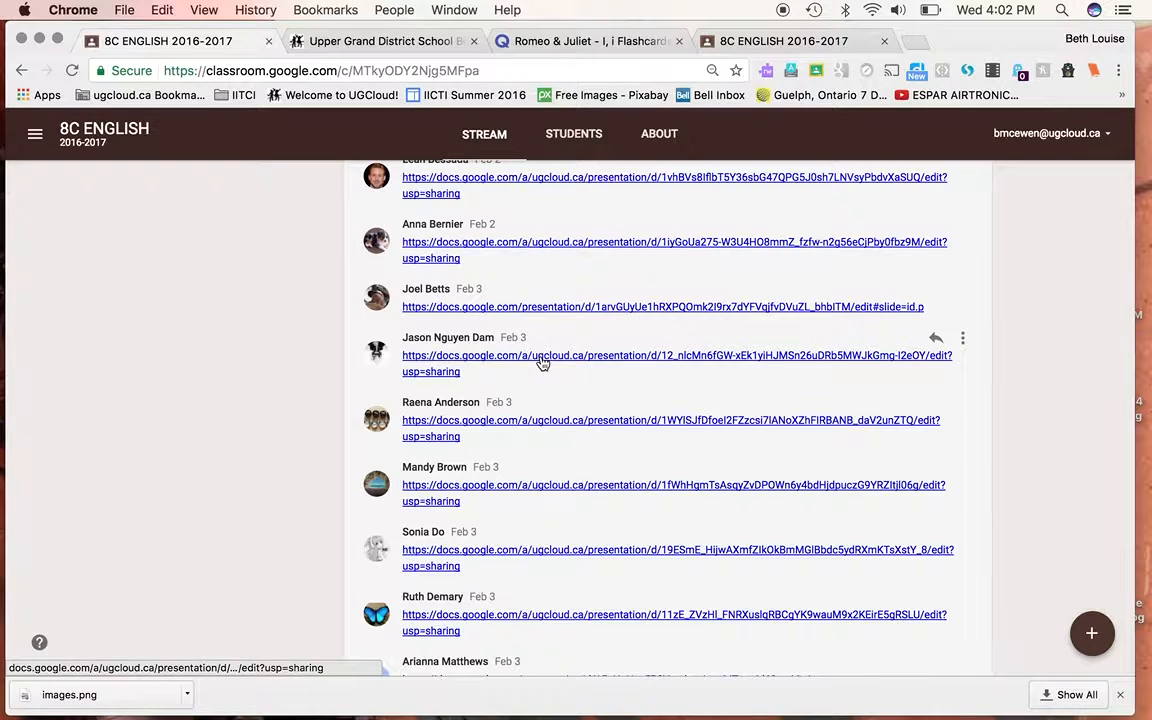
scroll(541, 363, "down", 3)
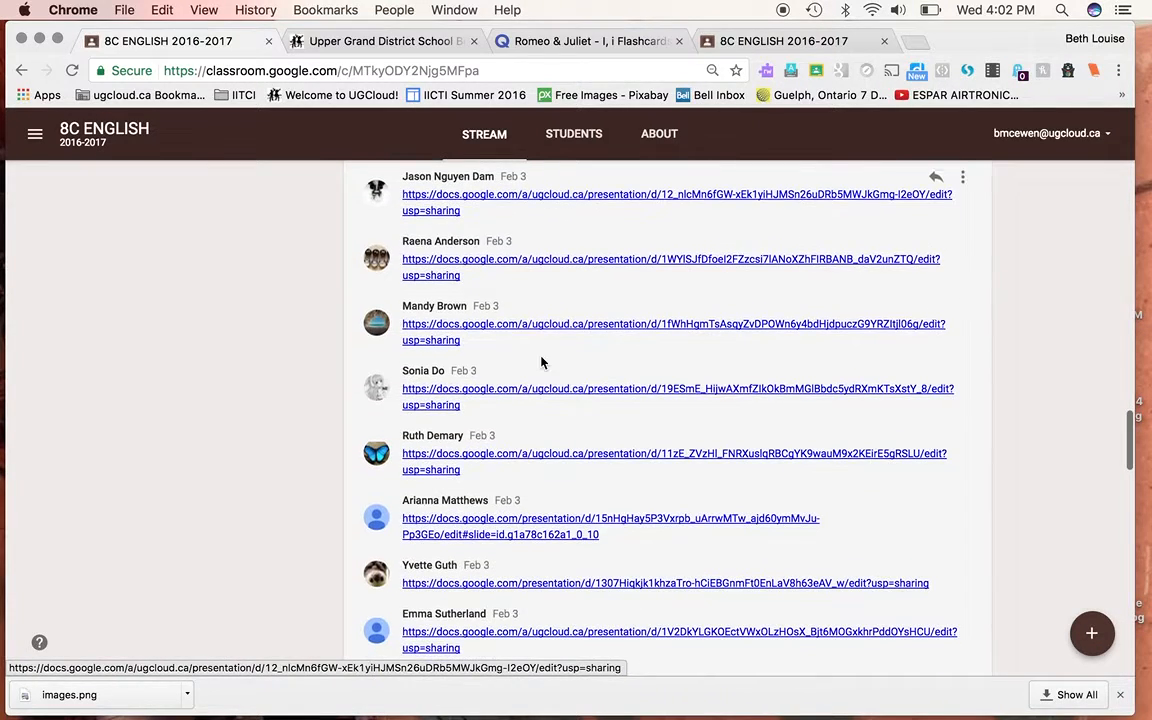
scroll(541, 363, "down", 3)
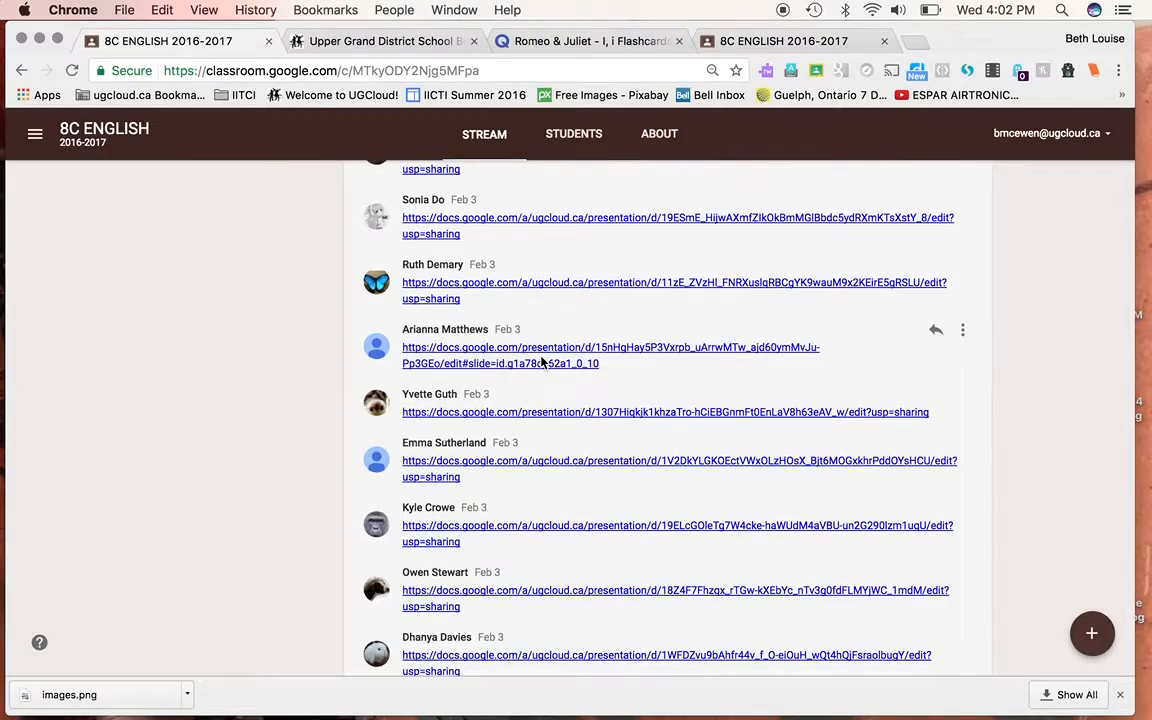
scroll(541, 363, "down", 5)
scroll(541, 363, "down", 2)
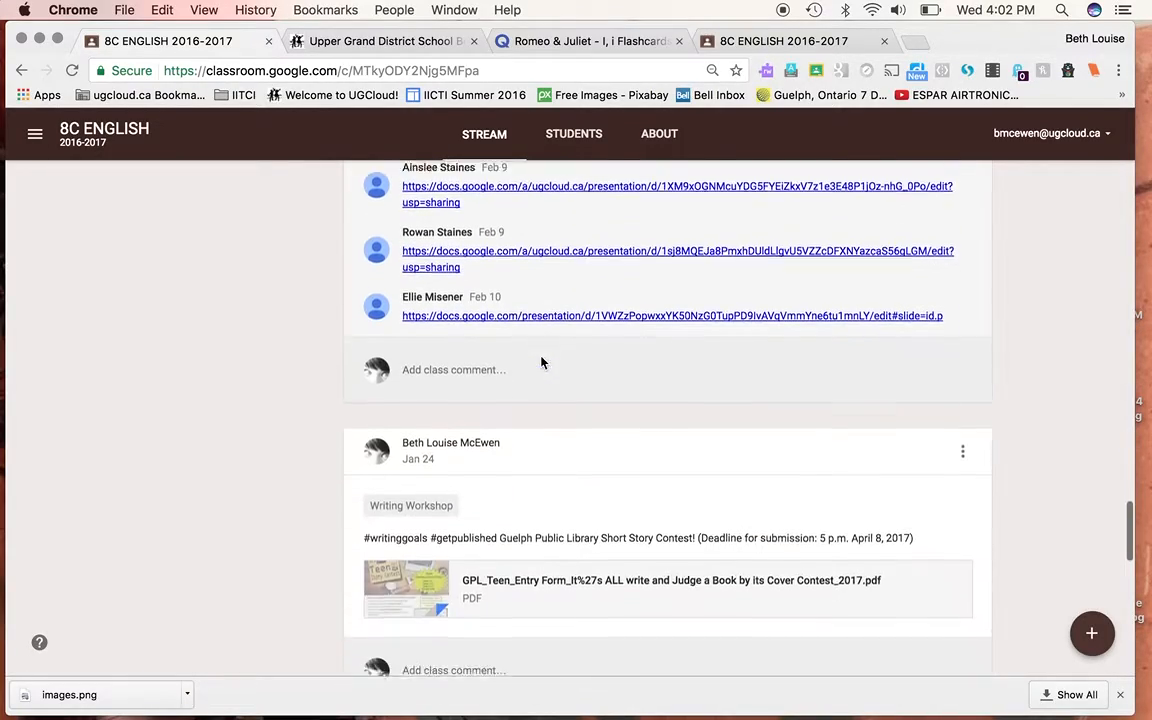
scroll(541, 363, "up", 8)
scroll(541, 363, "up", 2)
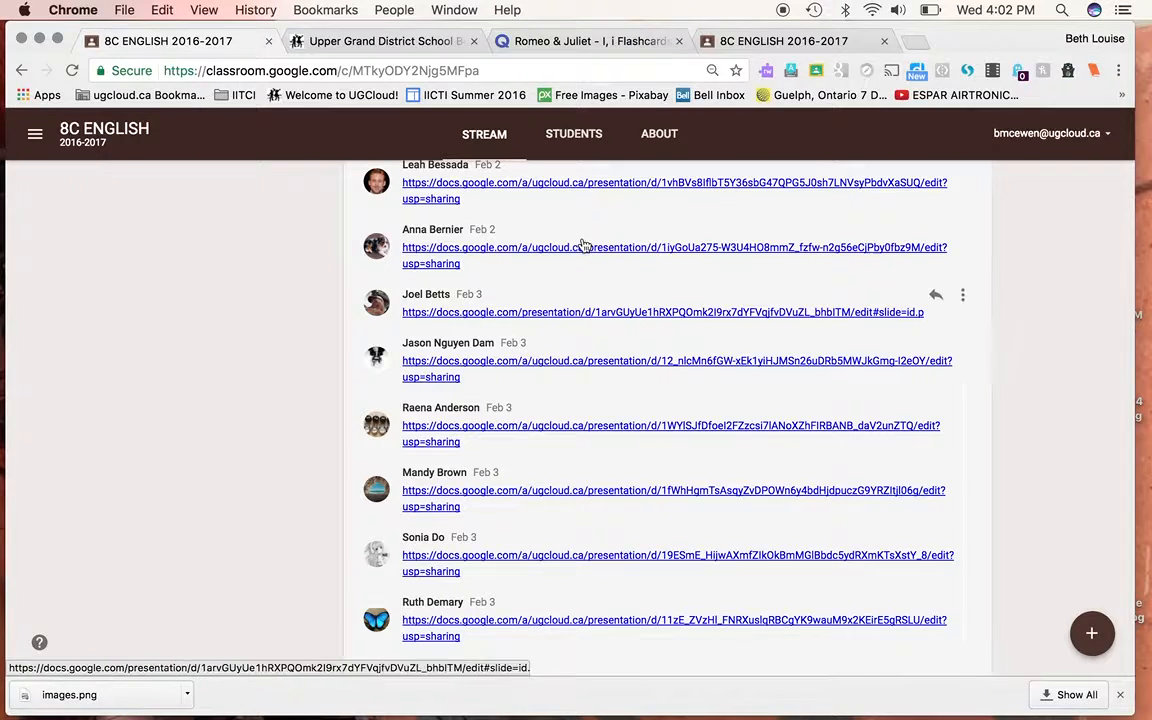
Switch to the Romeo & Juliet - I, i set in Quizlet, open it for editing, review its terms and definitions, and finish editing.
left_click(561, 44)
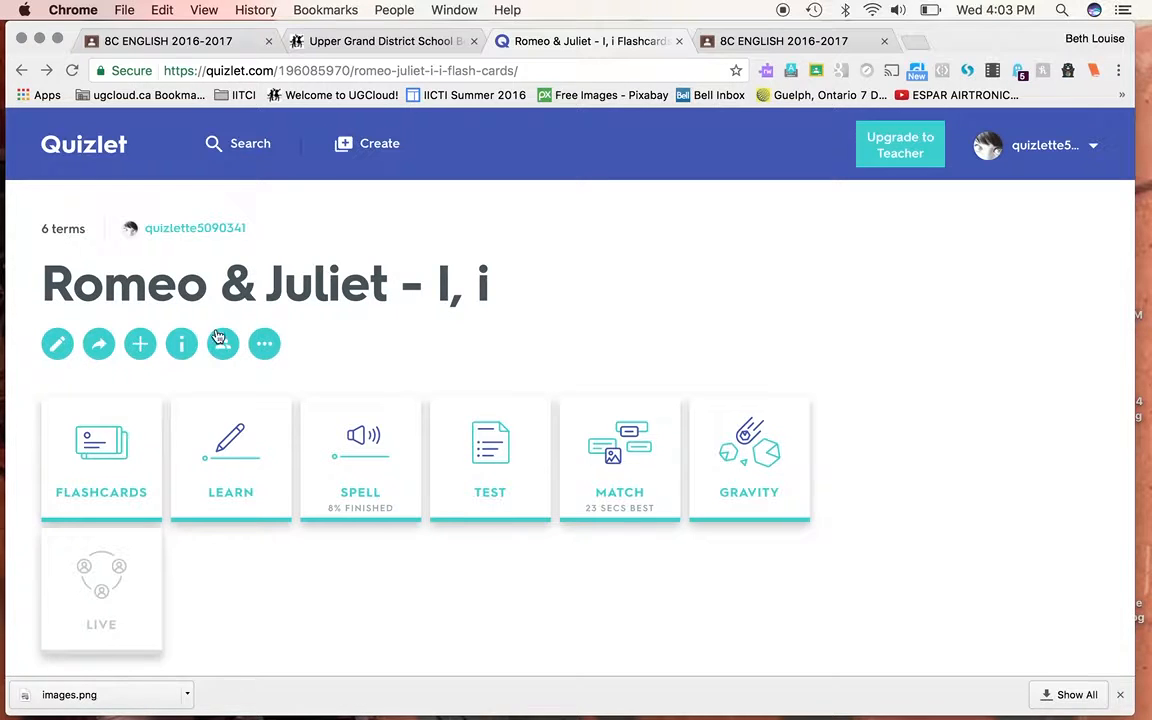
left_click(58, 343)
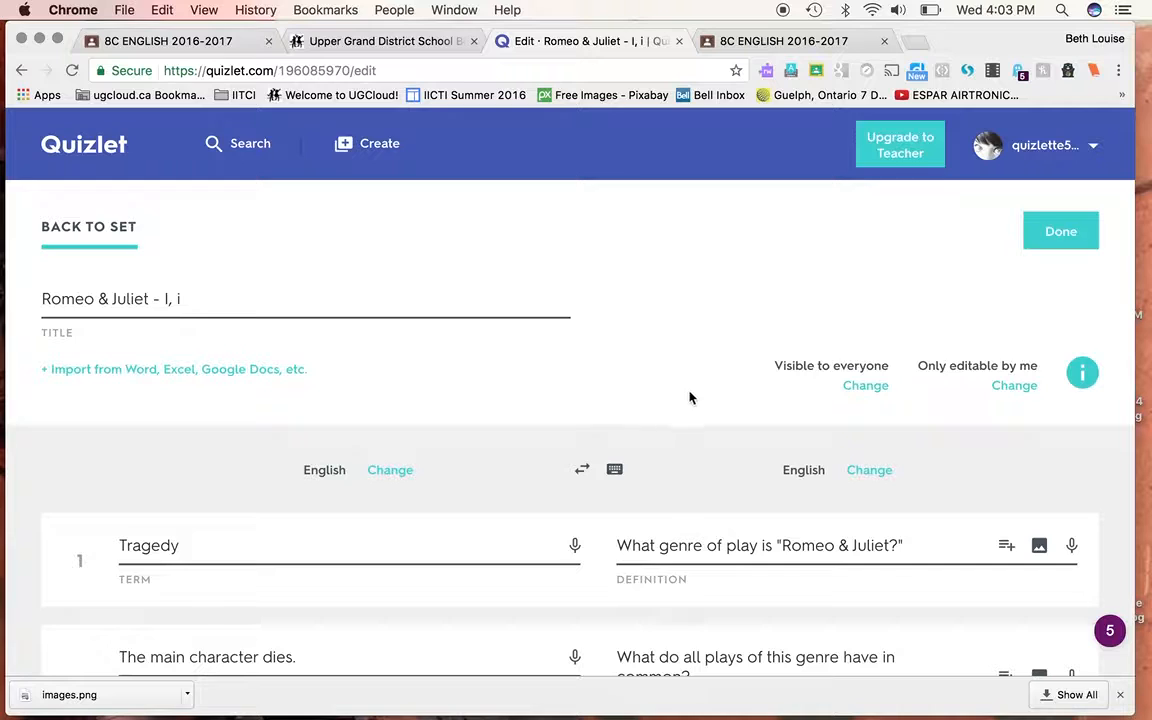
scroll(689, 399, "down", 3)
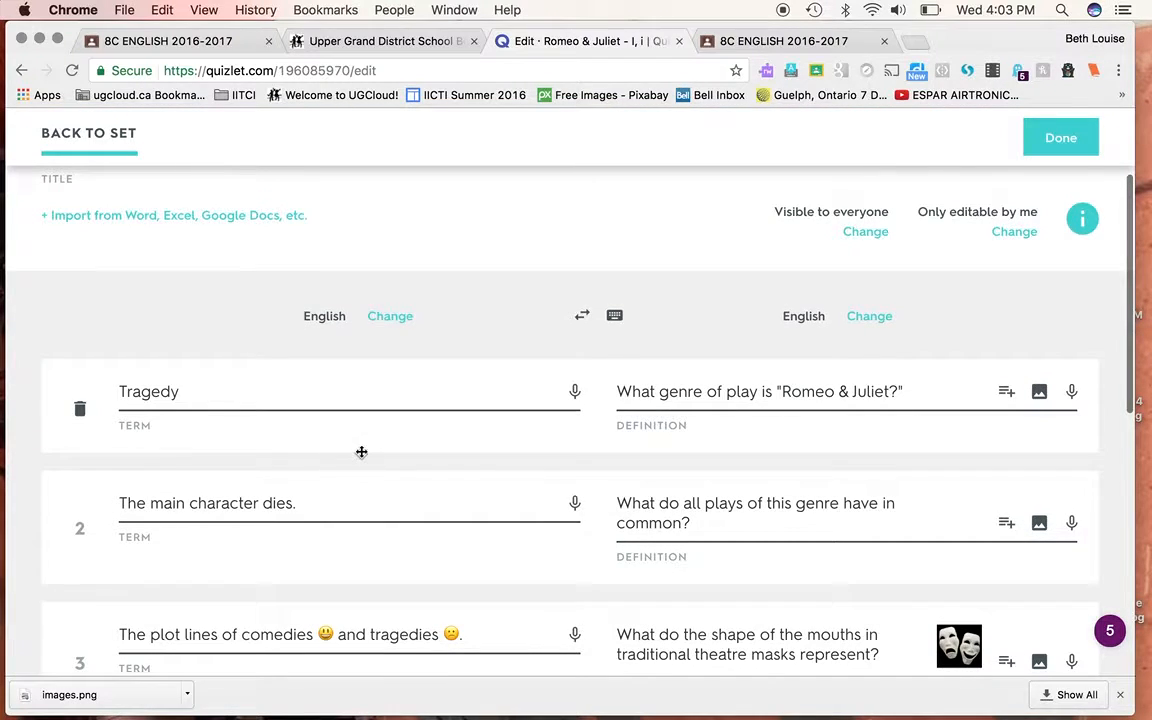
scroll(361, 452, "down", 10)
scroll(361, 452, "up", 5)
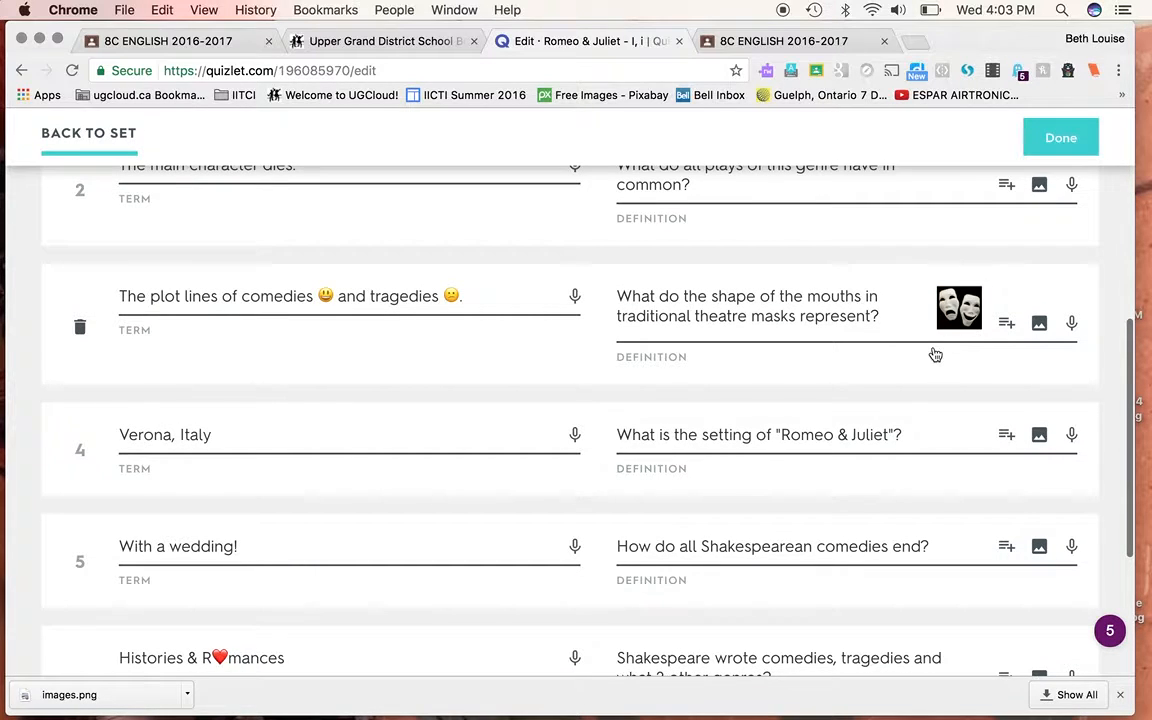
scroll(966, 345, "up", 1)
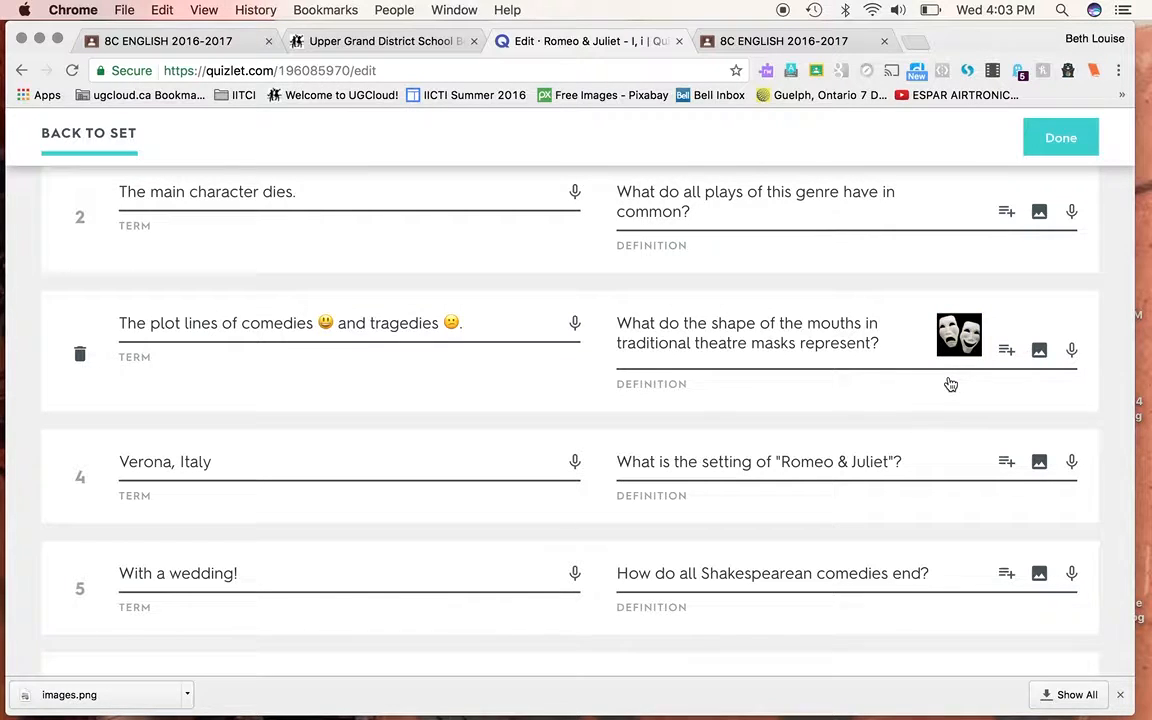
scroll(951, 384, "up", 5)
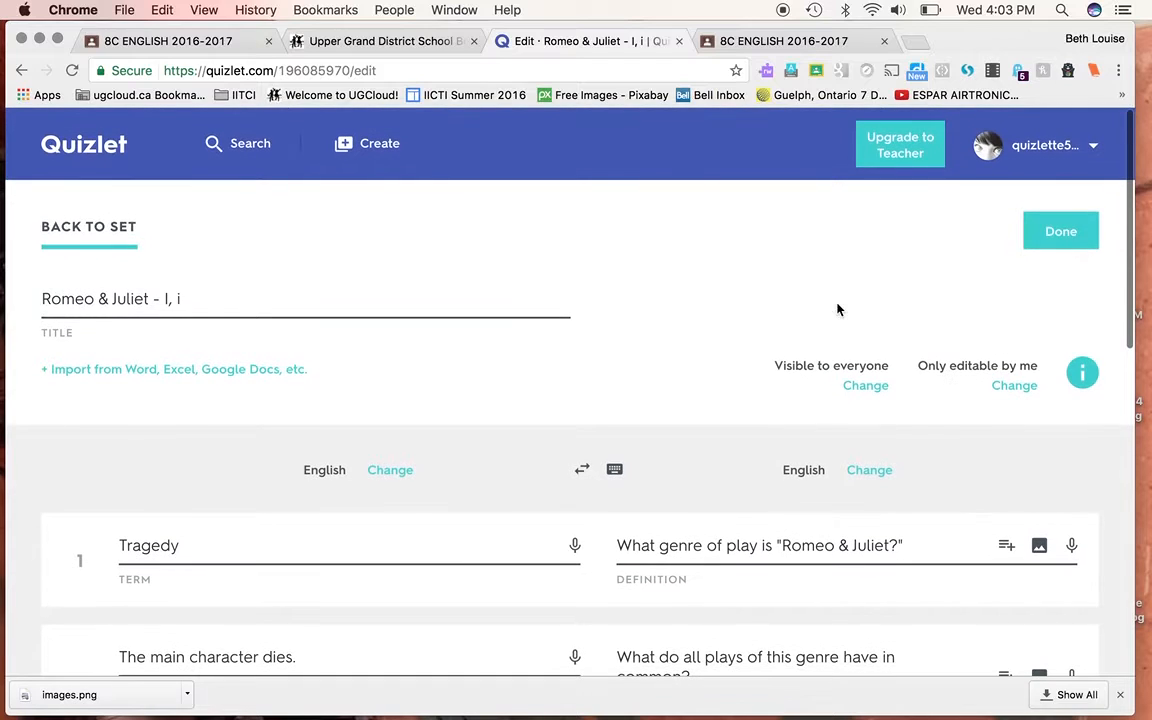
left_click(1049, 236)
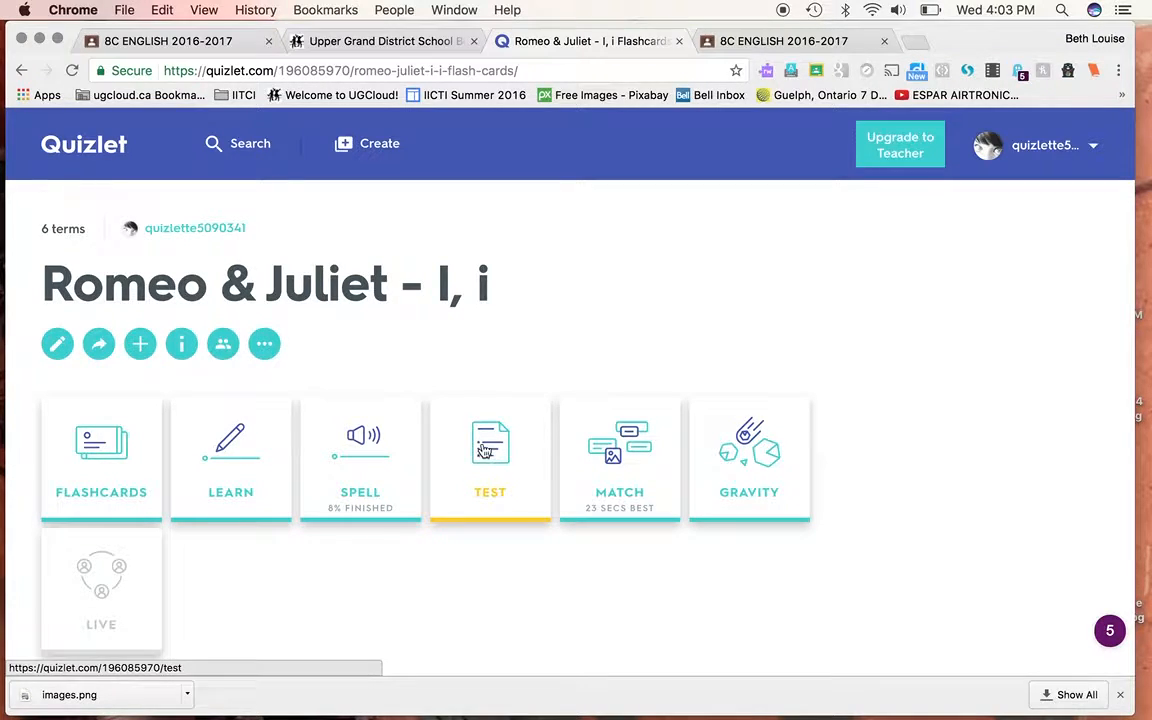
View the set as flashcards, advance to the card on how Shakespearean comedies end, and return to the set page.
left_click(101, 452)
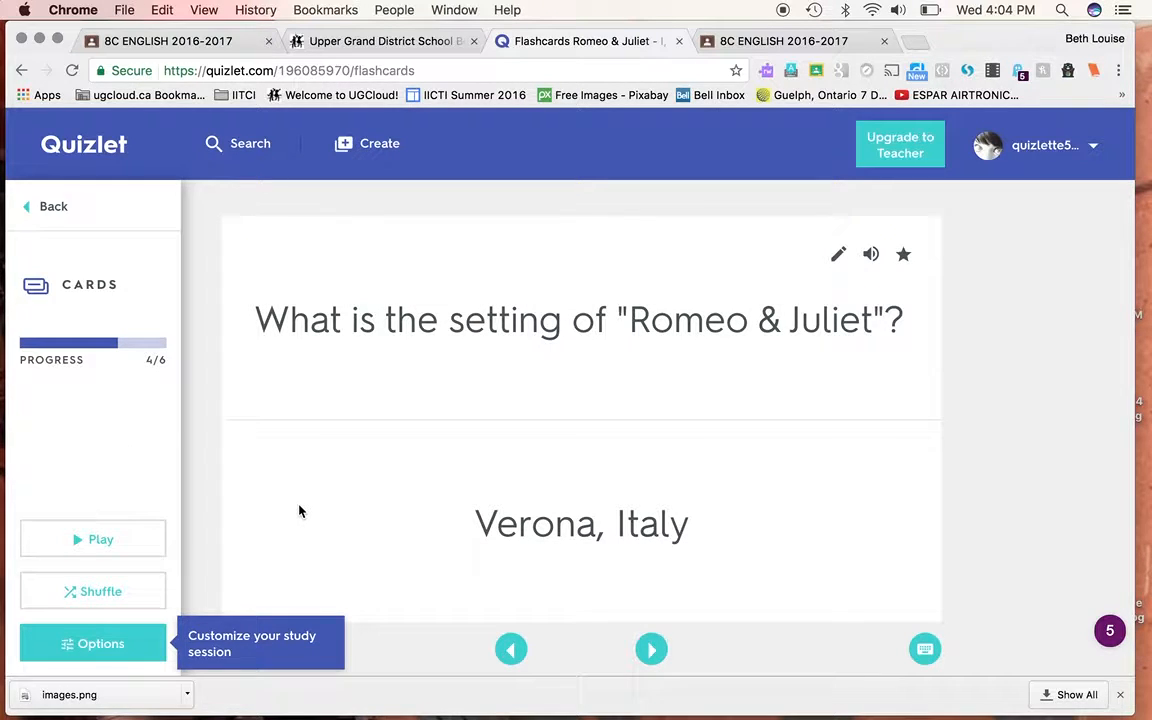
left_click(651, 650)
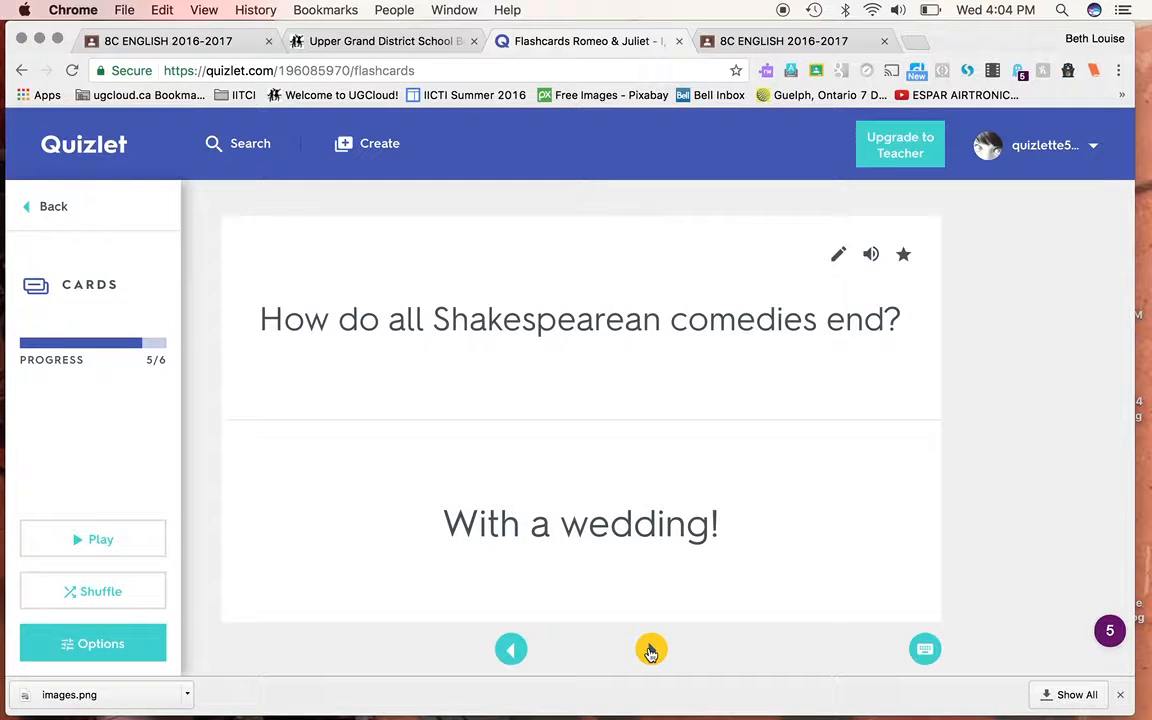
left_click(43, 208)
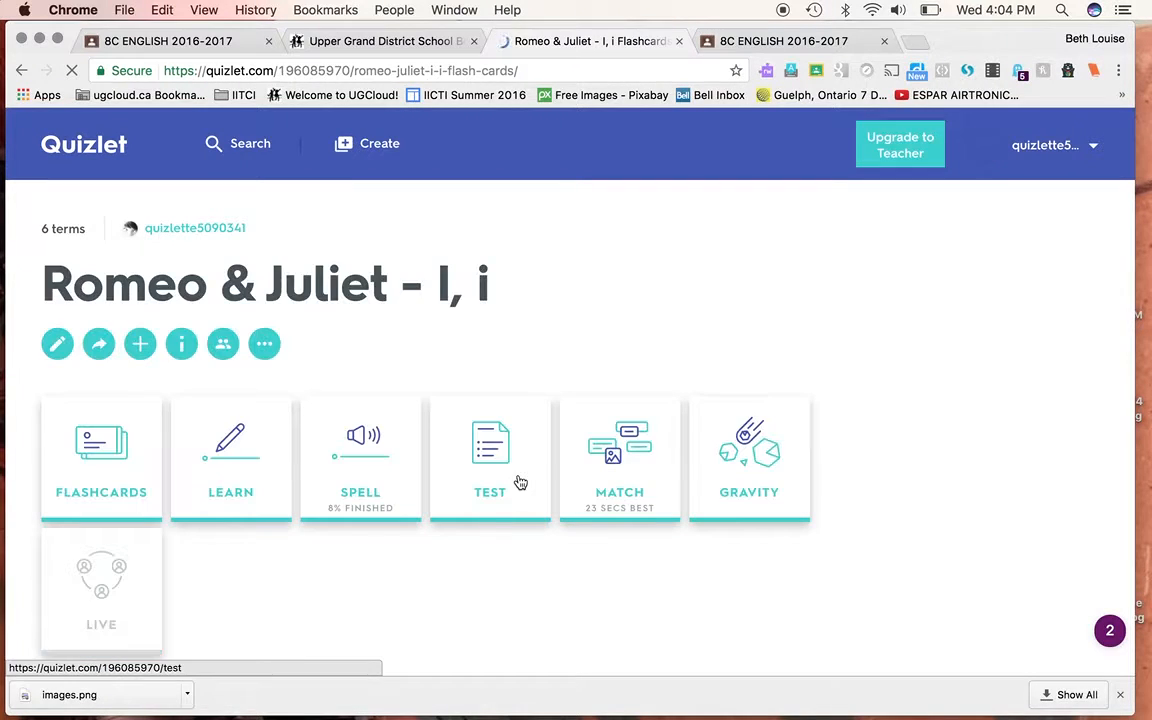
Open the set's Test mode, look over the generated written and multiple choice questions, and return to the set page.
left_click(519, 483)
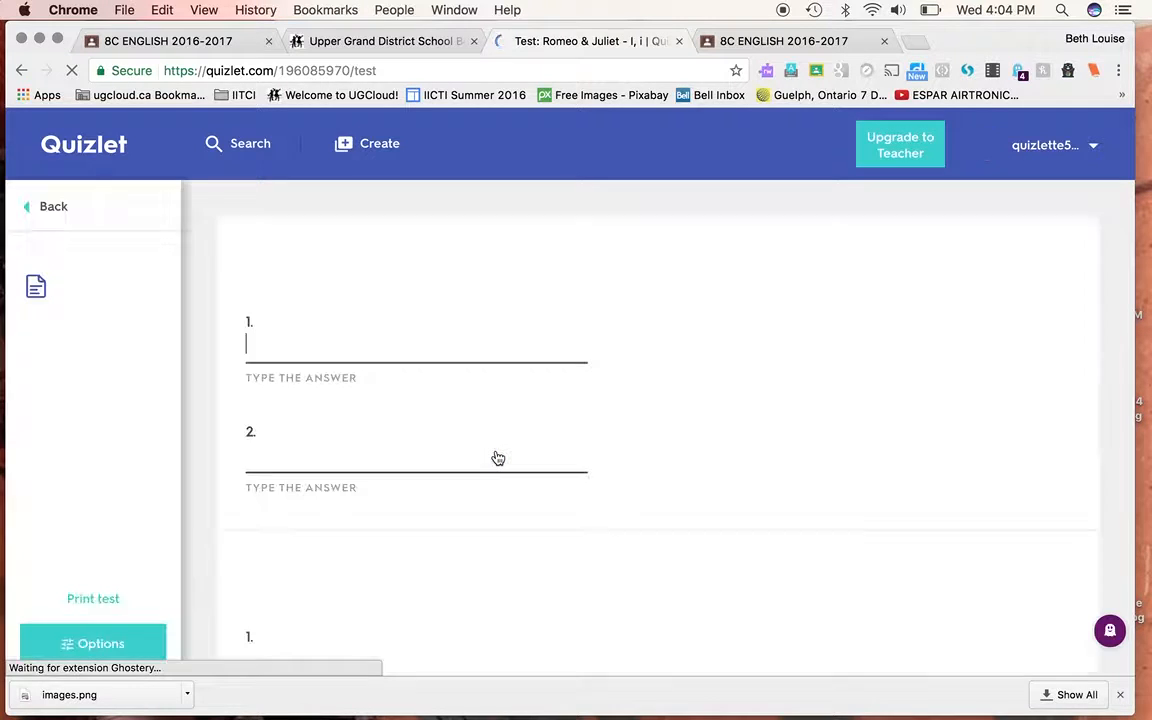
scroll(601, 427, "down", 10)
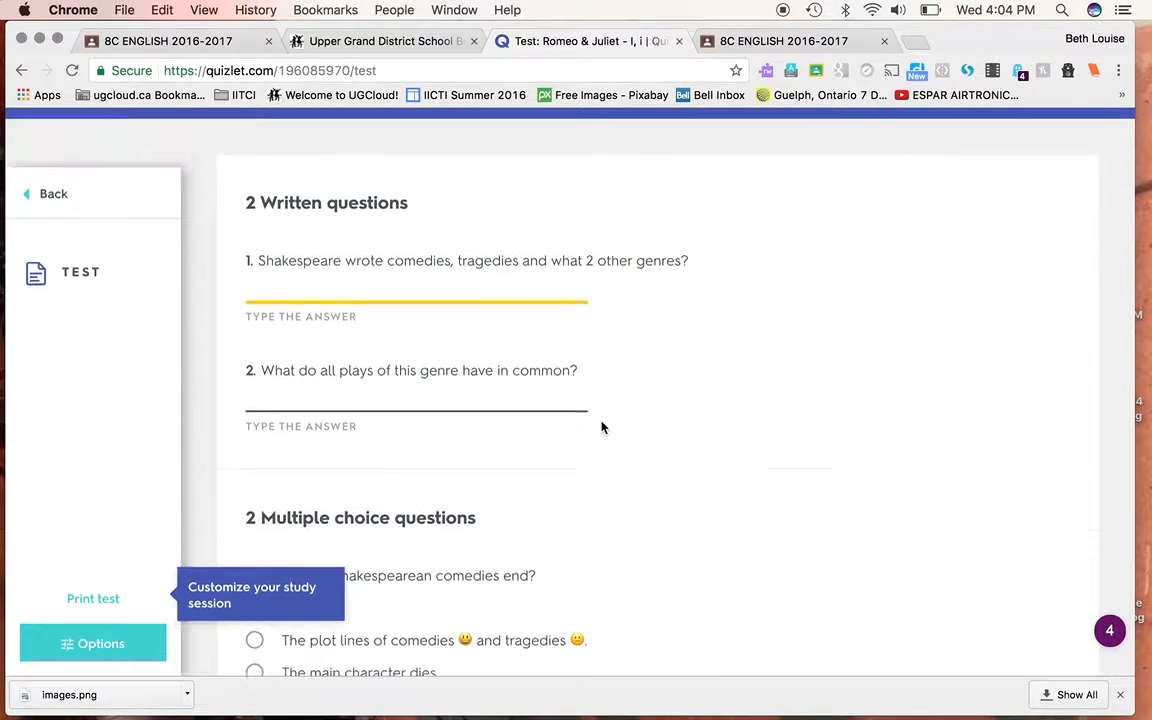
scroll(601, 427, "up", 10)
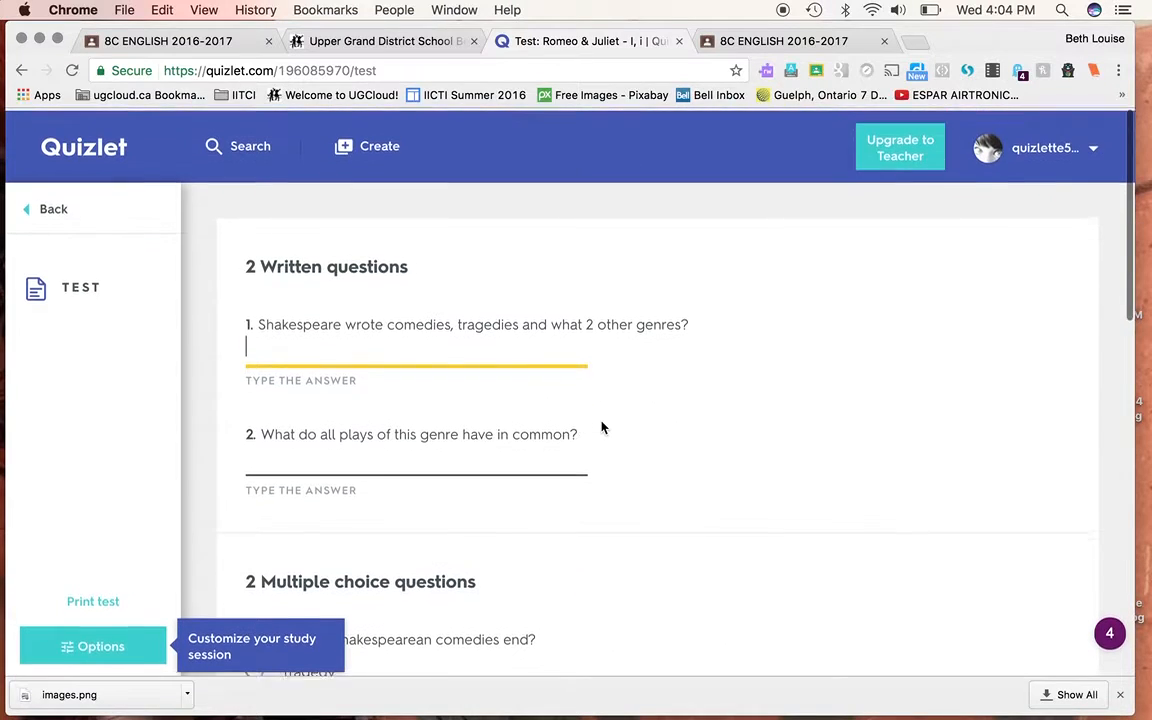
left_click(46, 215)
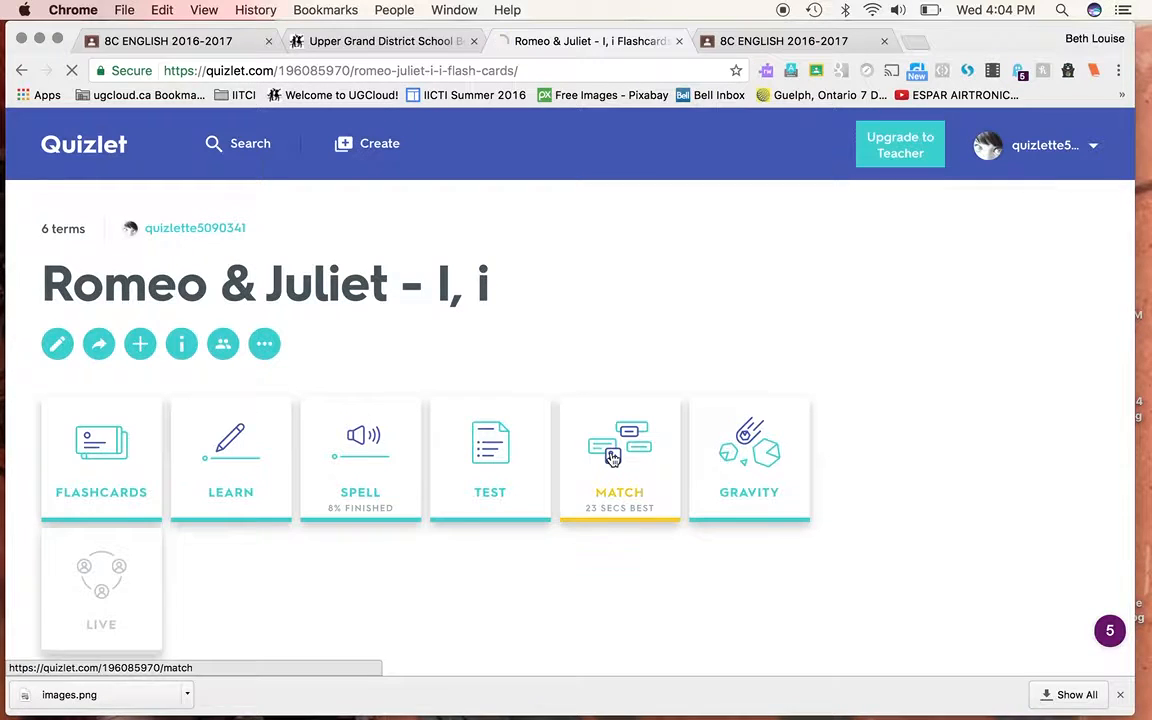
Start the Match game and pair the play's genre question with Tragedy and the theatre masks question with the plot lines answer.
left_click(611, 456)
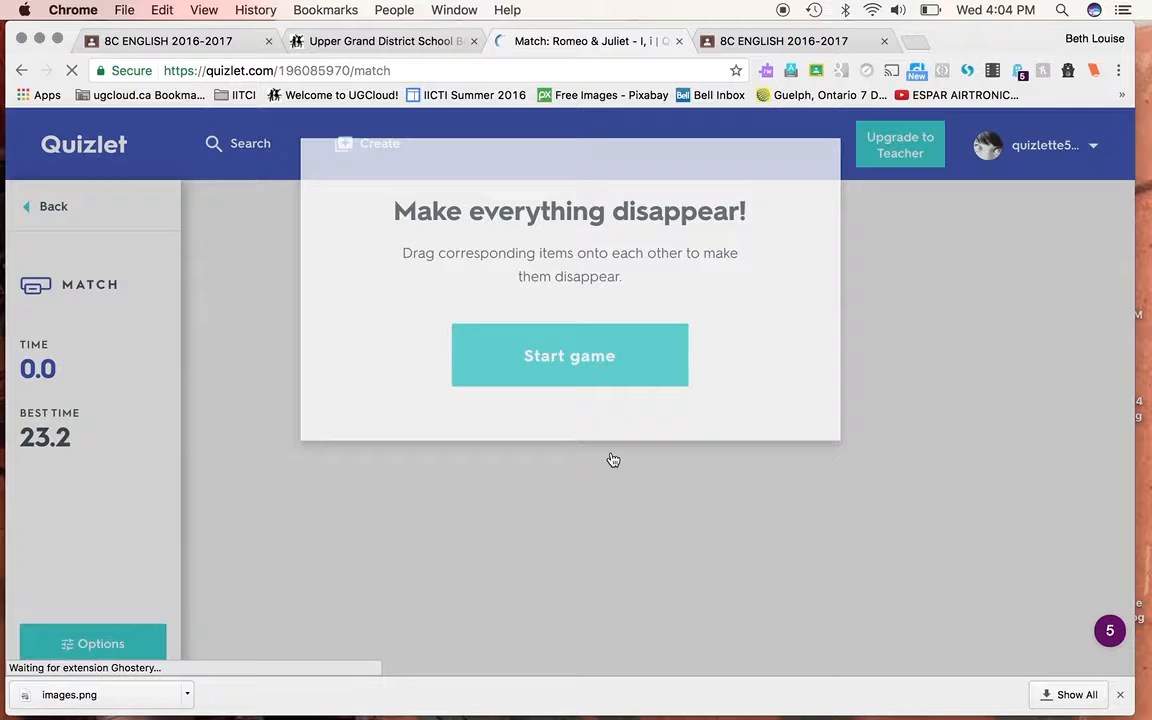
left_click(587, 387)
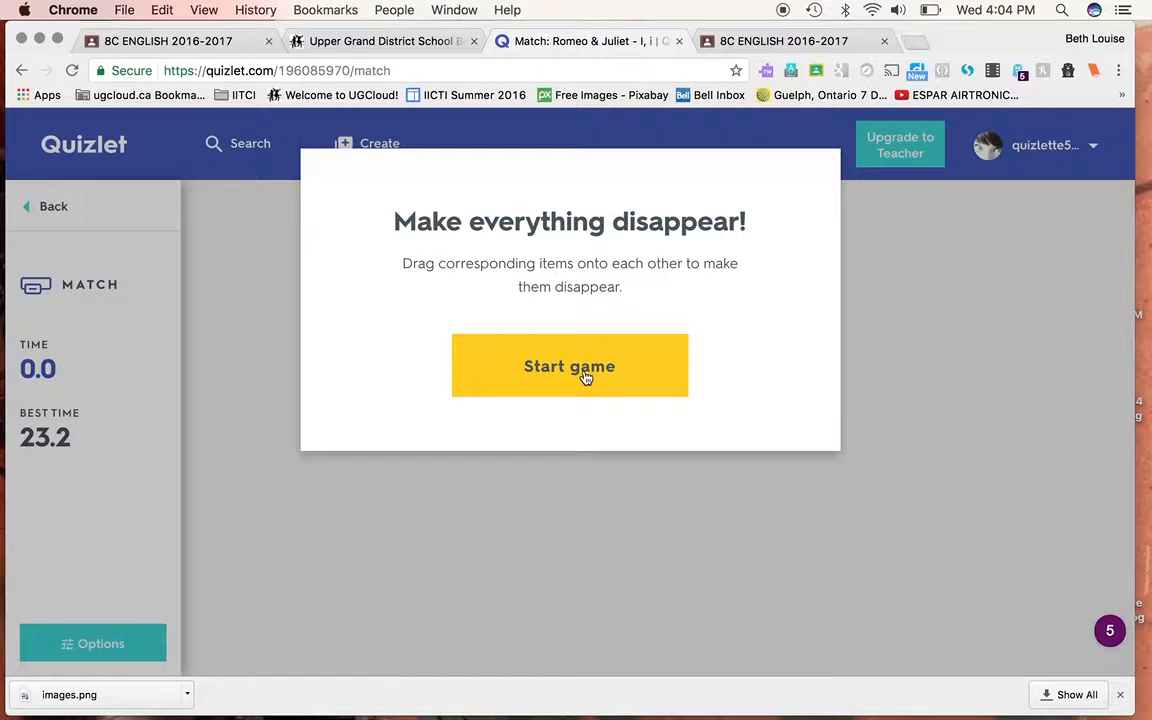
left_click(585, 382)
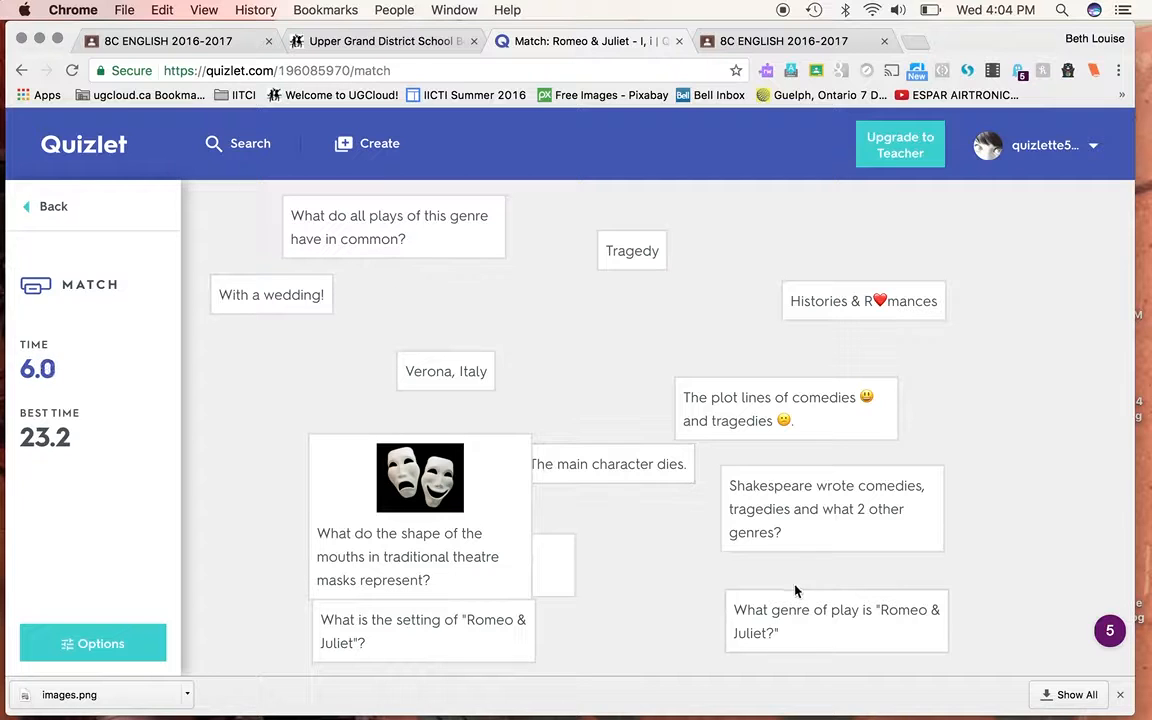
left_click_drag(758, 621, 624, 256)
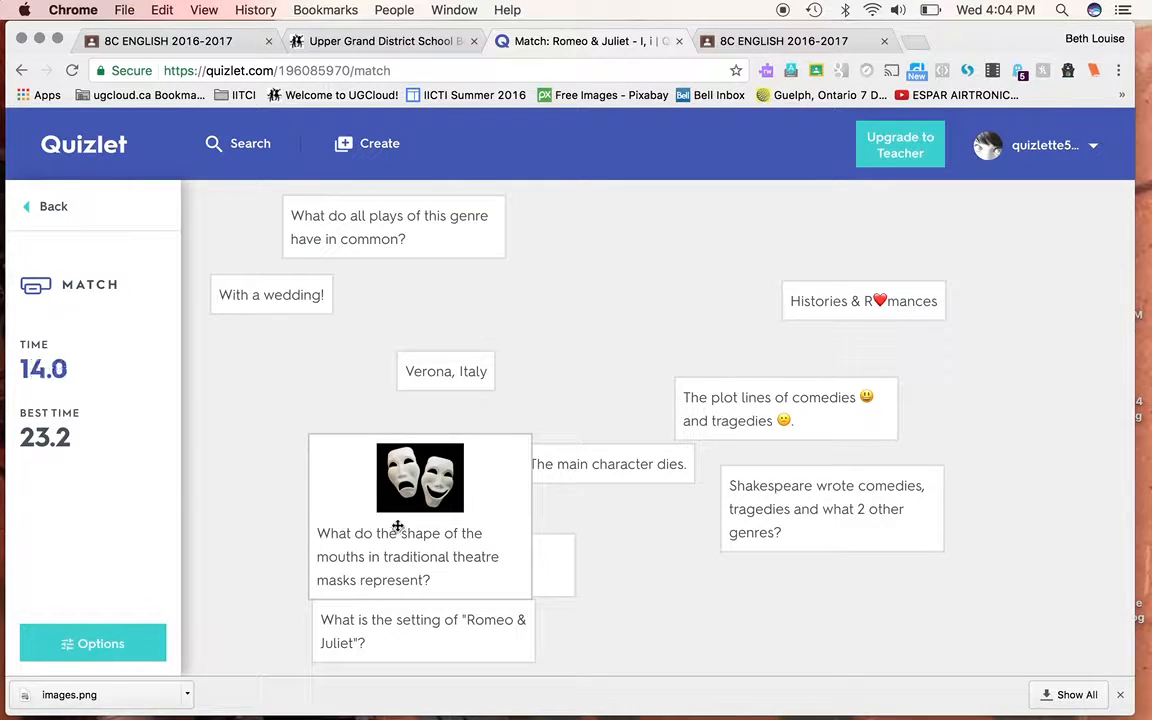
left_click_drag(396, 527, 778, 411)
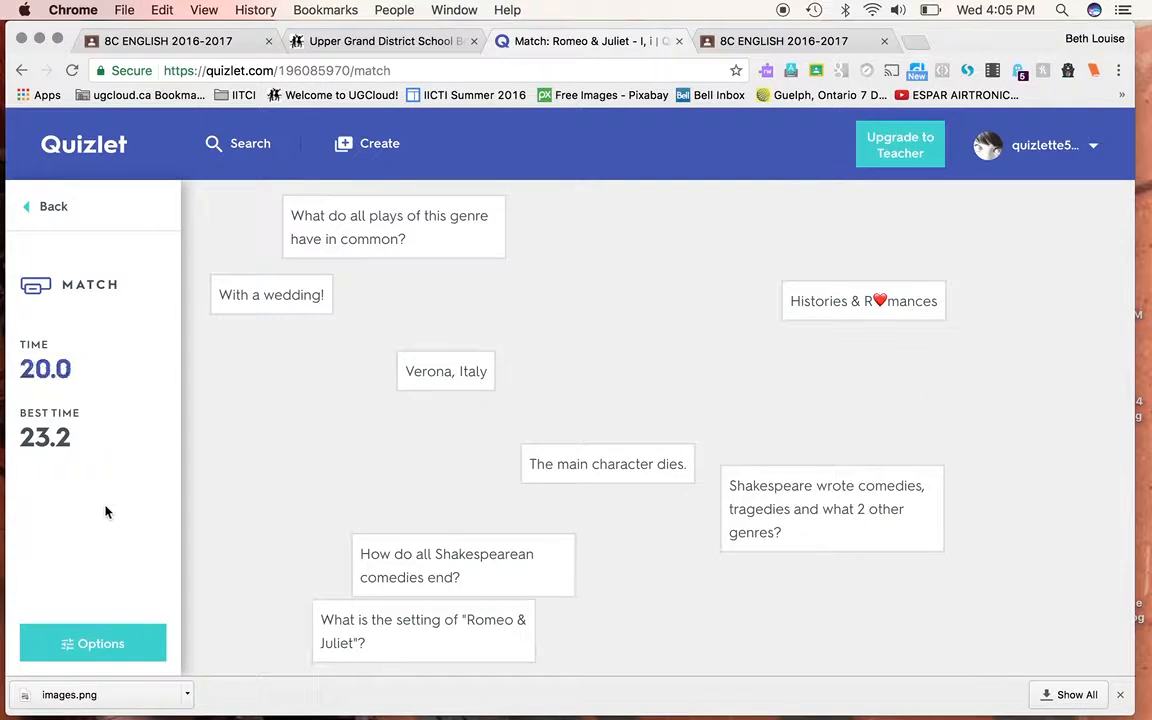
Leave Match and start the set's Gravity game with all terms, Definition as the starting side and Medium difficulty.
left_click(50, 209)
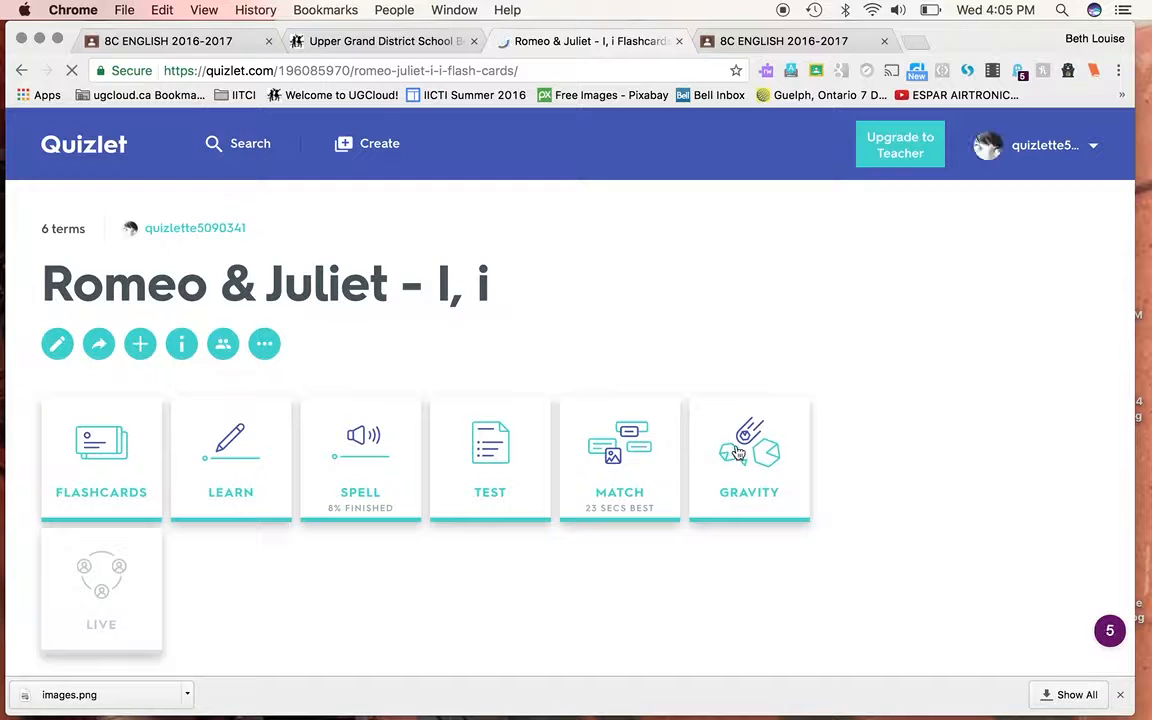
left_click(740, 455)
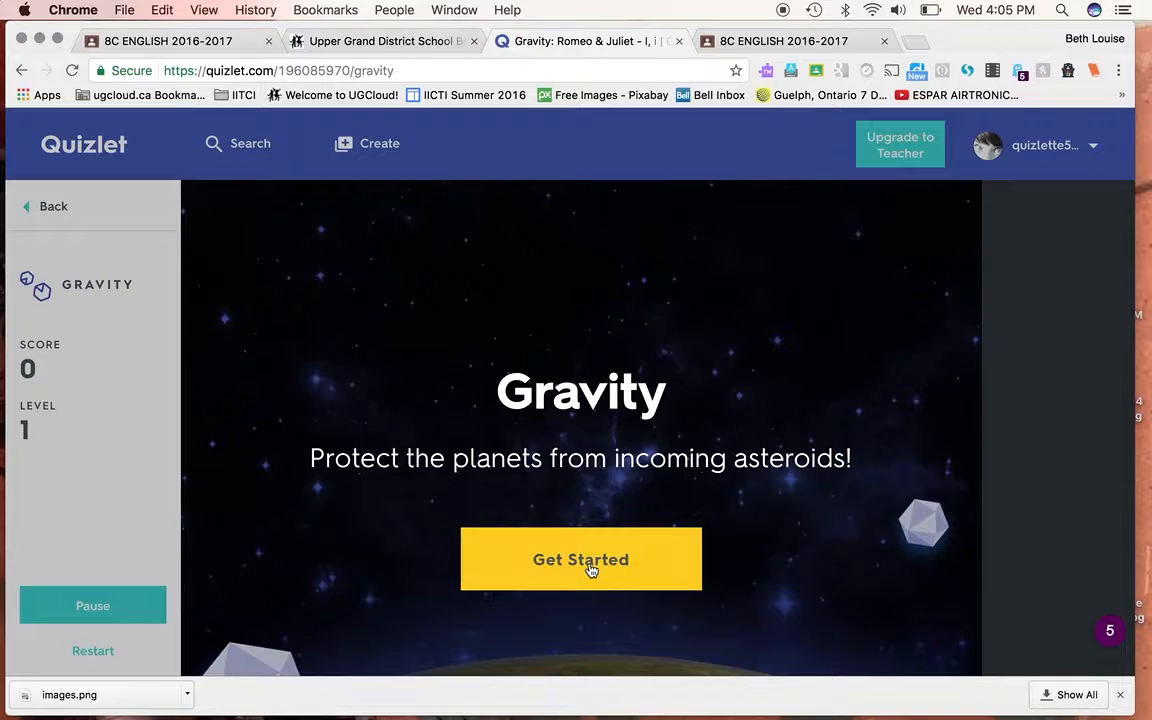
left_click(591, 570)
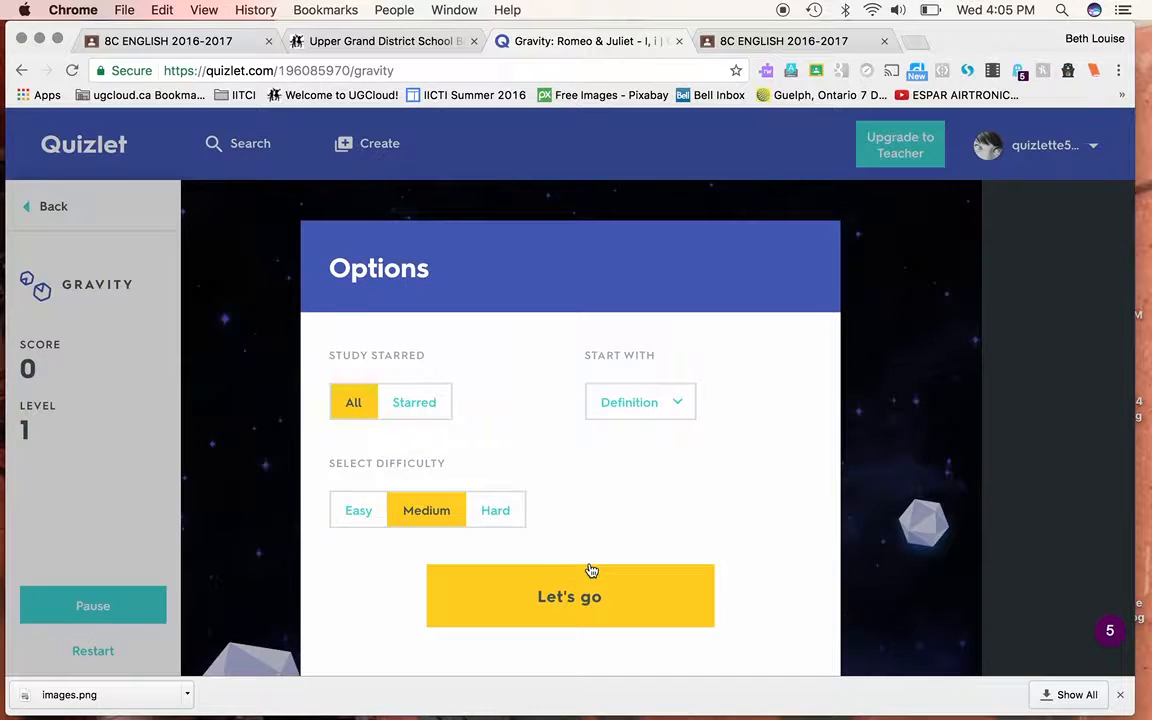
left_click(661, 403)
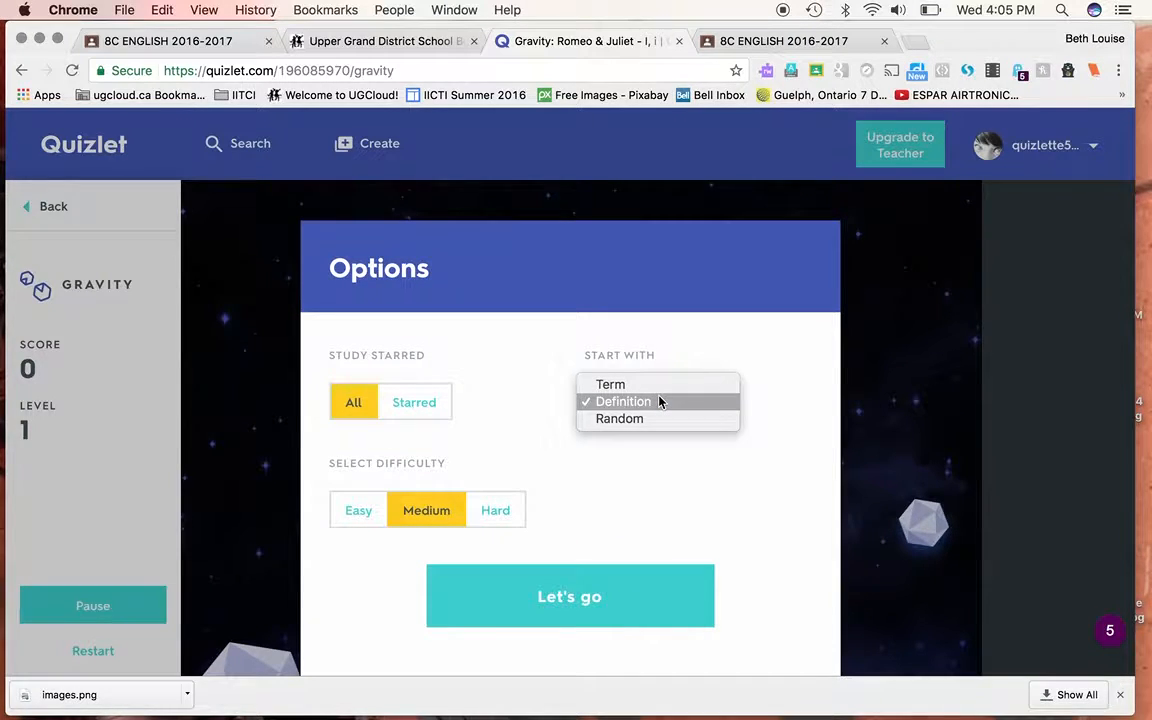
left_click(659, 401)
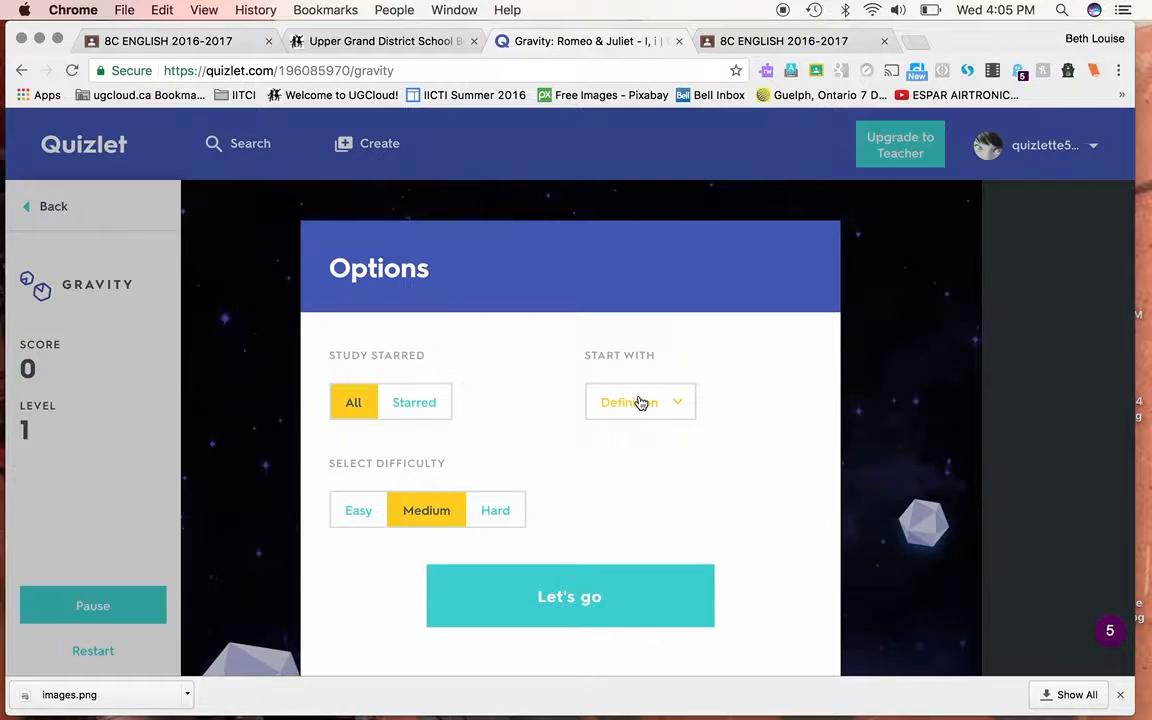
left_click(653, 401)
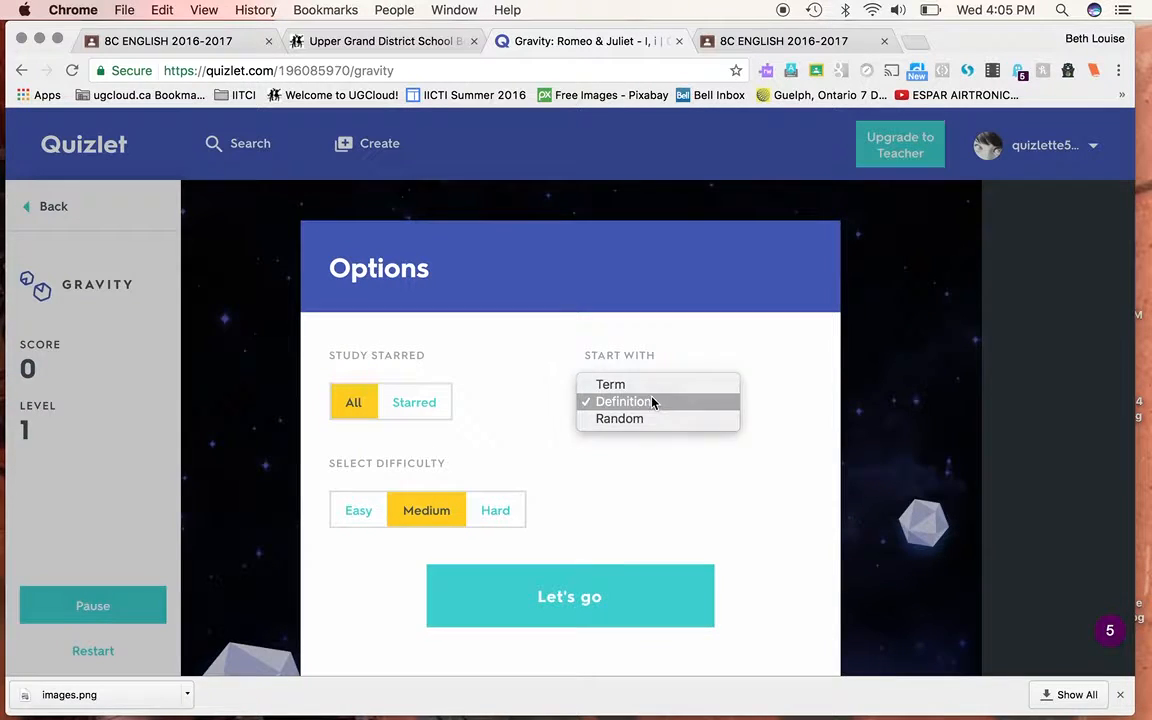
left_click(653, 401)
left_click(578, 595)
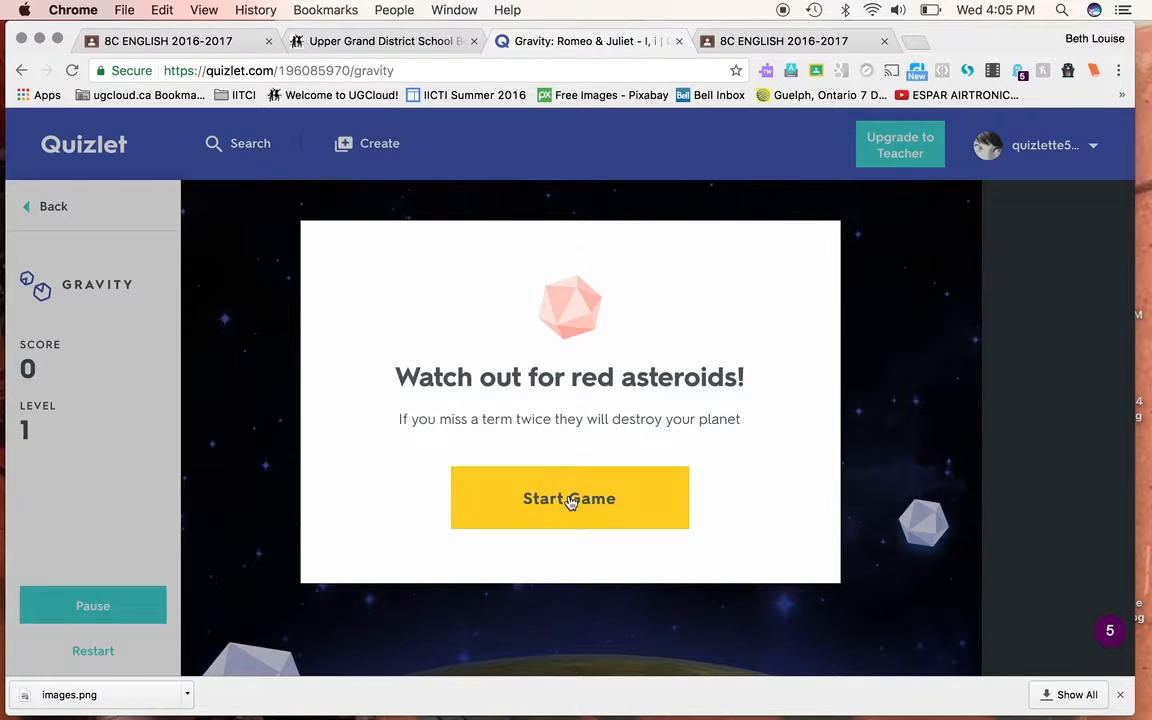
left_click(569, 499)
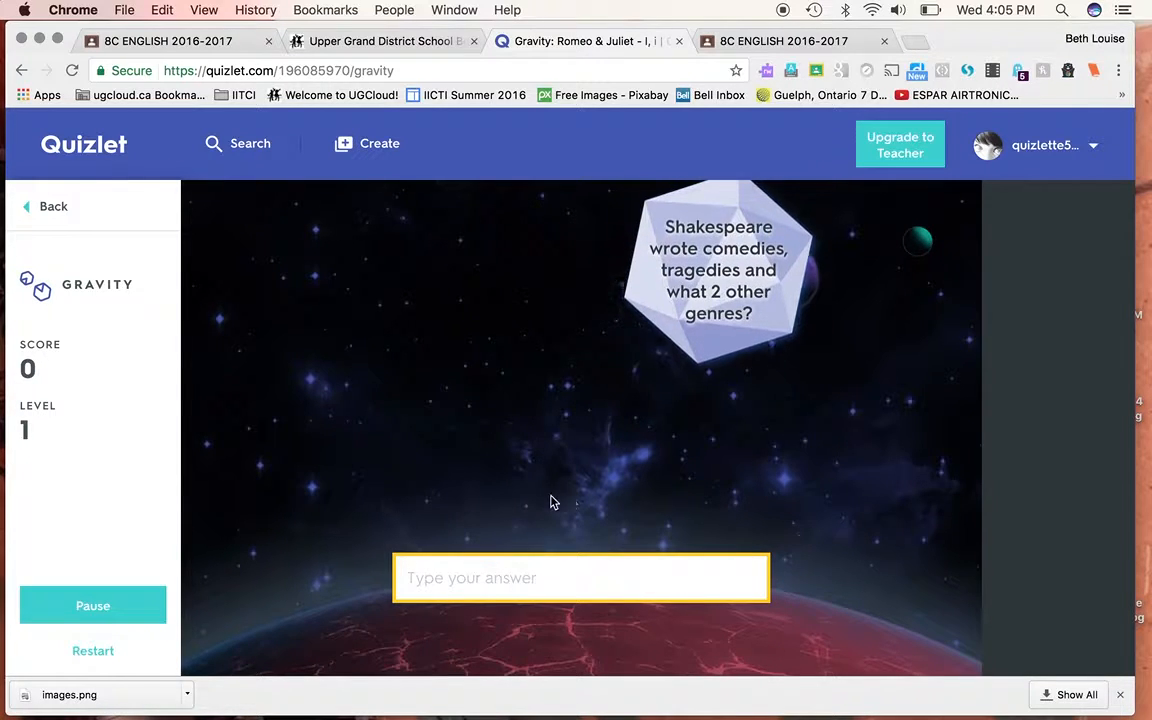
Submit "Histories & Romances" as the answer to the asteroid question about Shakespeare's two other genres.
type("Hi")
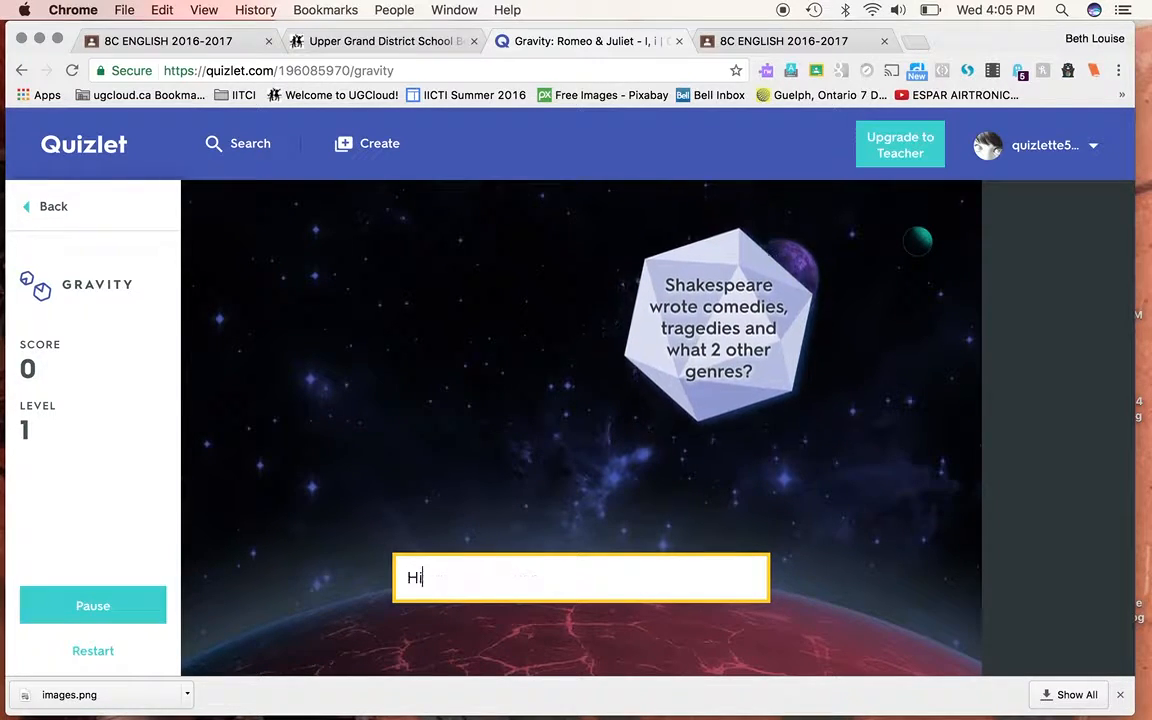
type("stories & ROmanc")
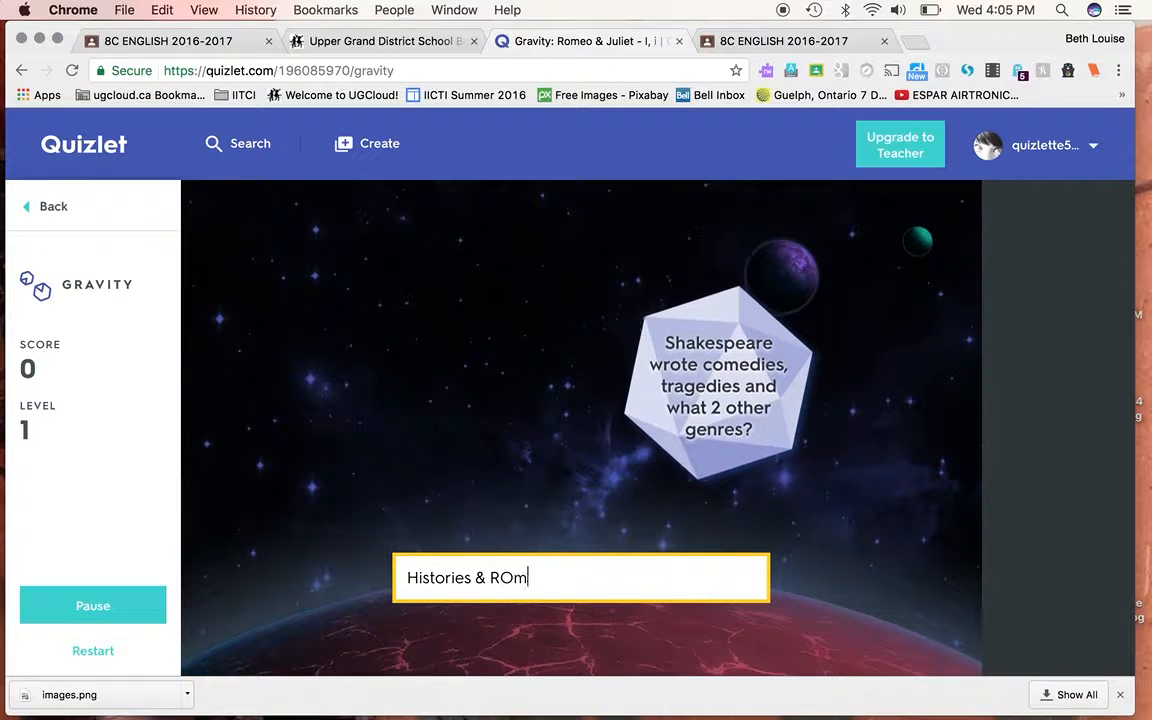
key("BackSpace")
key("BackSpace")
key("BackSpace")
key("BackSpace")
key("BackSpace")
type("omances")
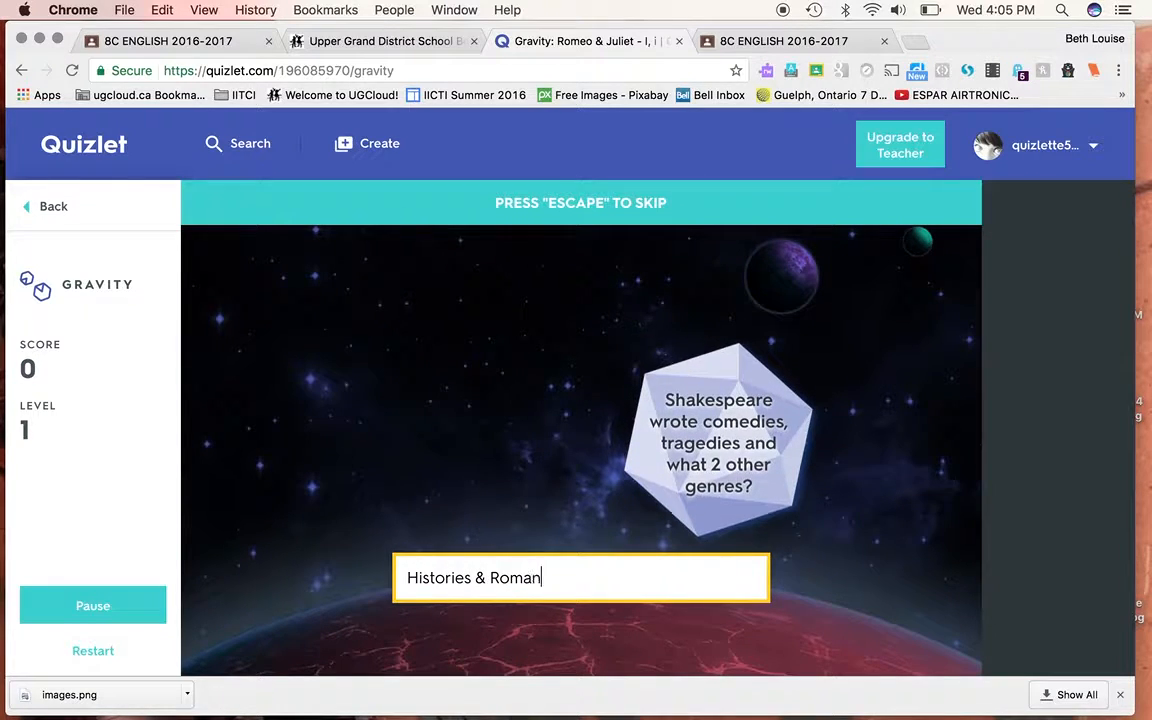
key("Return")
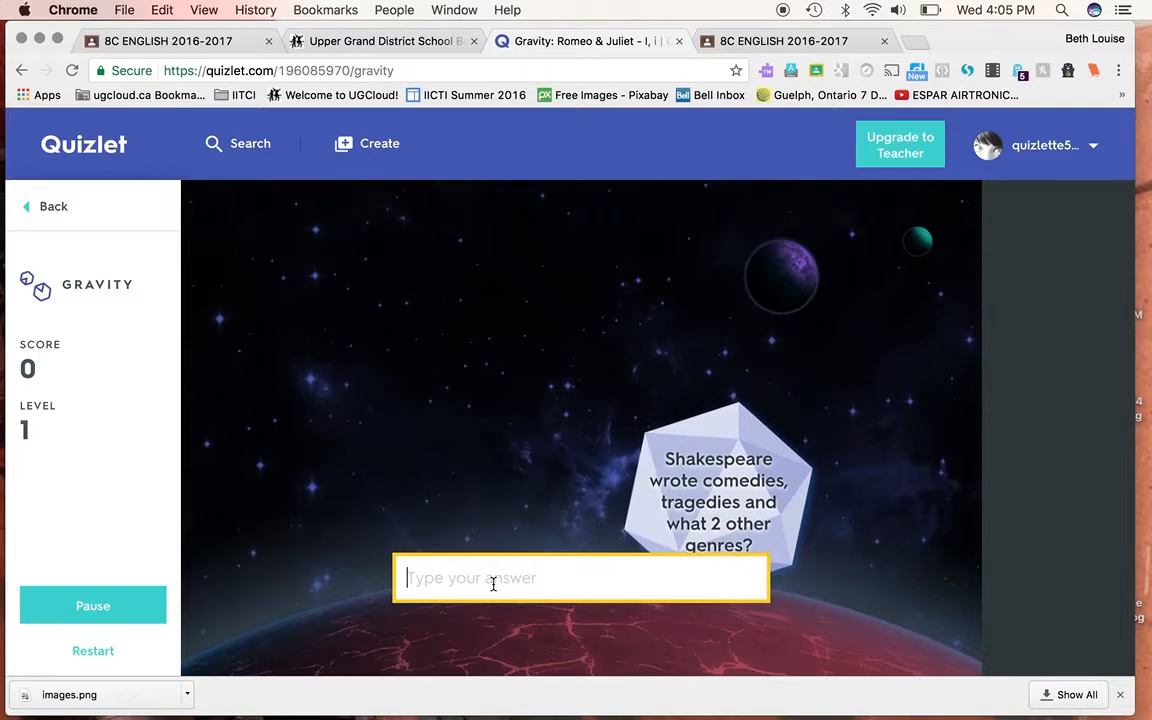
Enter Tragedy for the question on the genre of "Romeo & Juliet" and return to the set page.
type("His")
key("BackSpace")
key("BackSpace")
key("BackSpace")
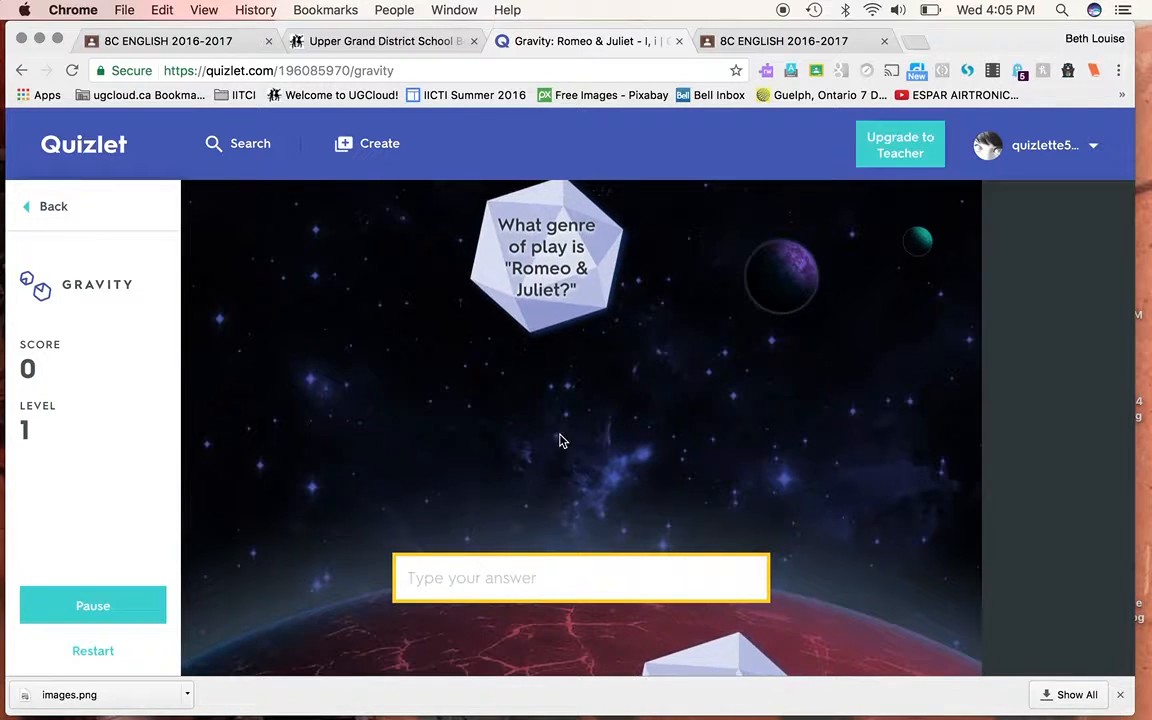
type("Tragedy")
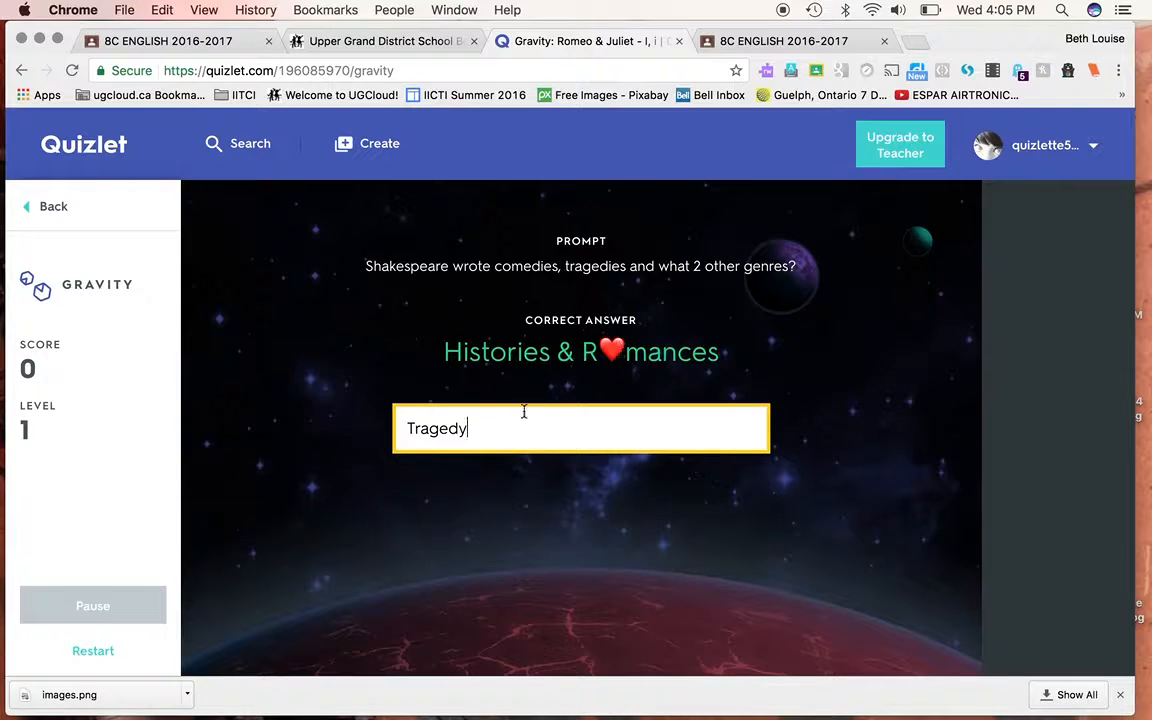
left_click(53, 209)
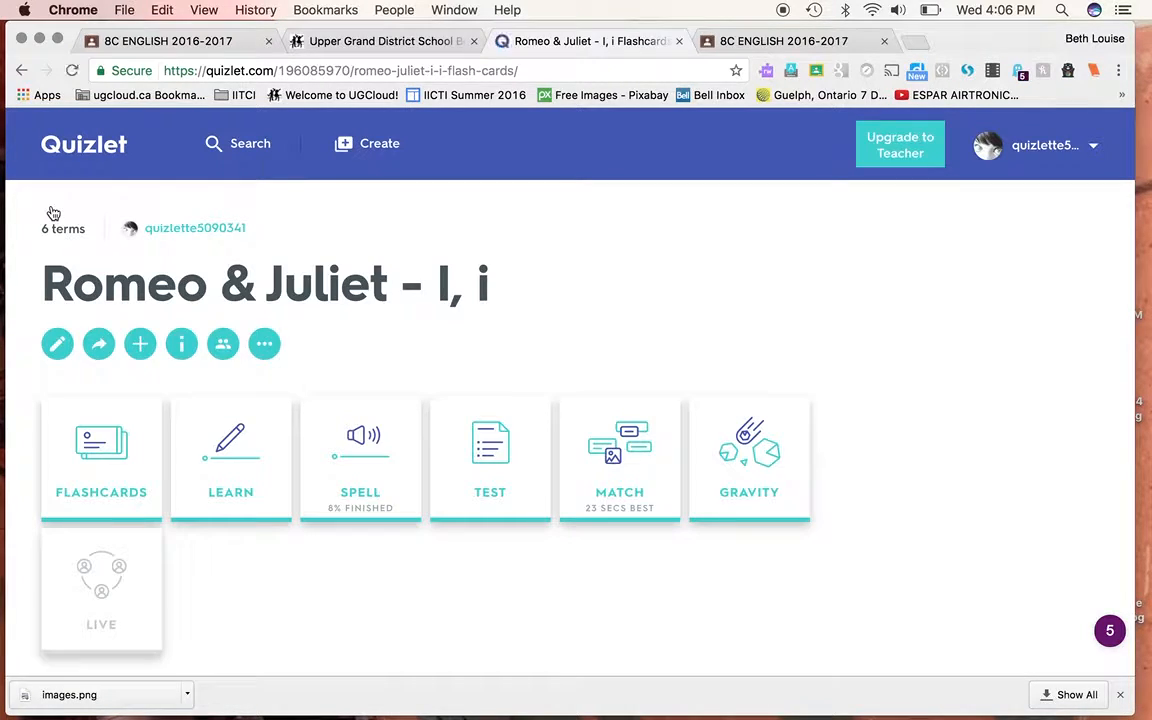
Share the set on Google Classroom with the 8B ENGLISH 2016-2017 class, choosing to make an announcement.
left_click(99, 344)
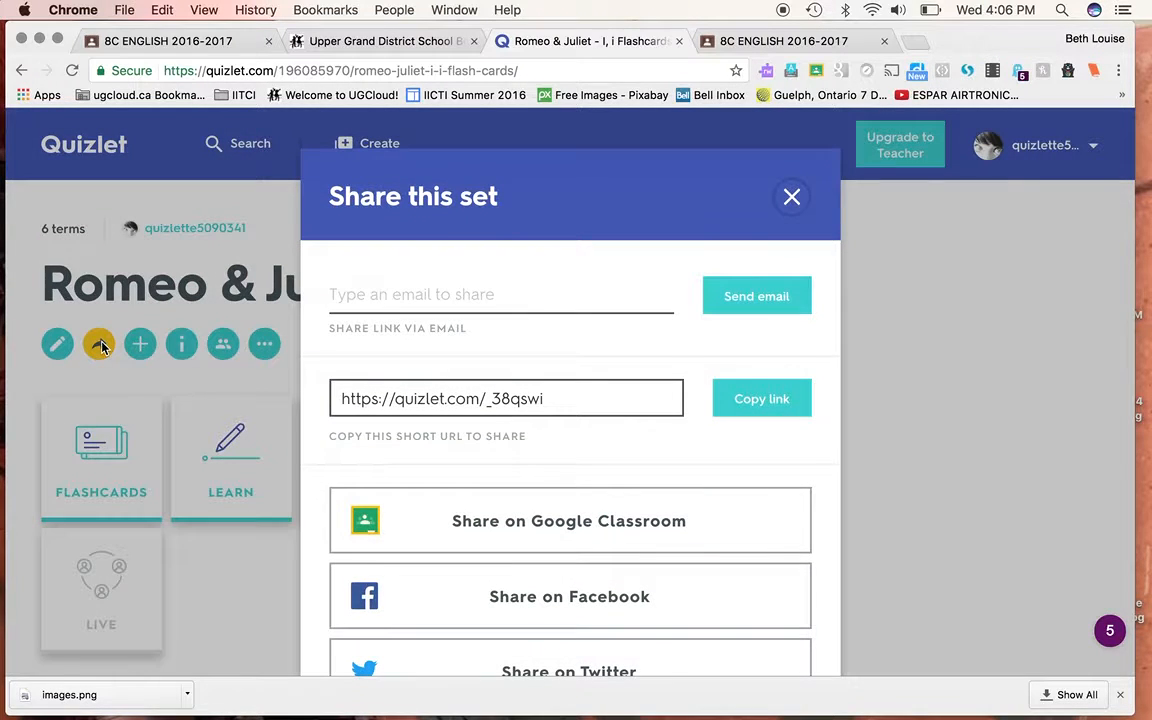
left_click(791, 196)
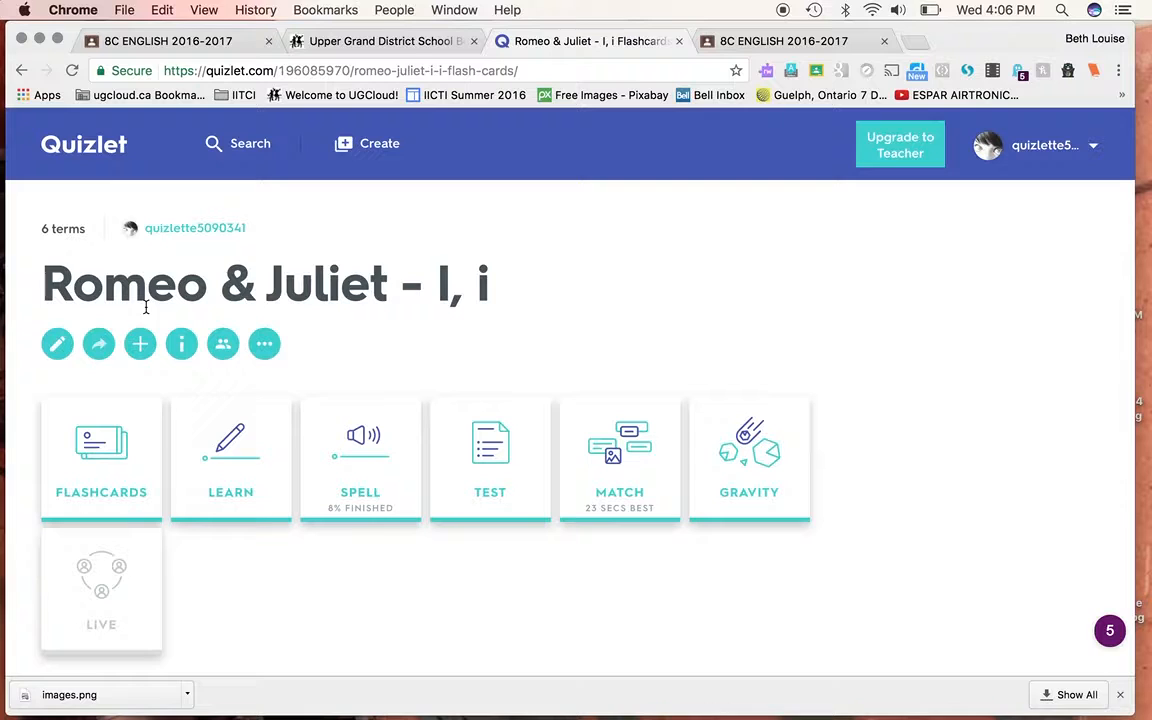
left_click(100, 348)
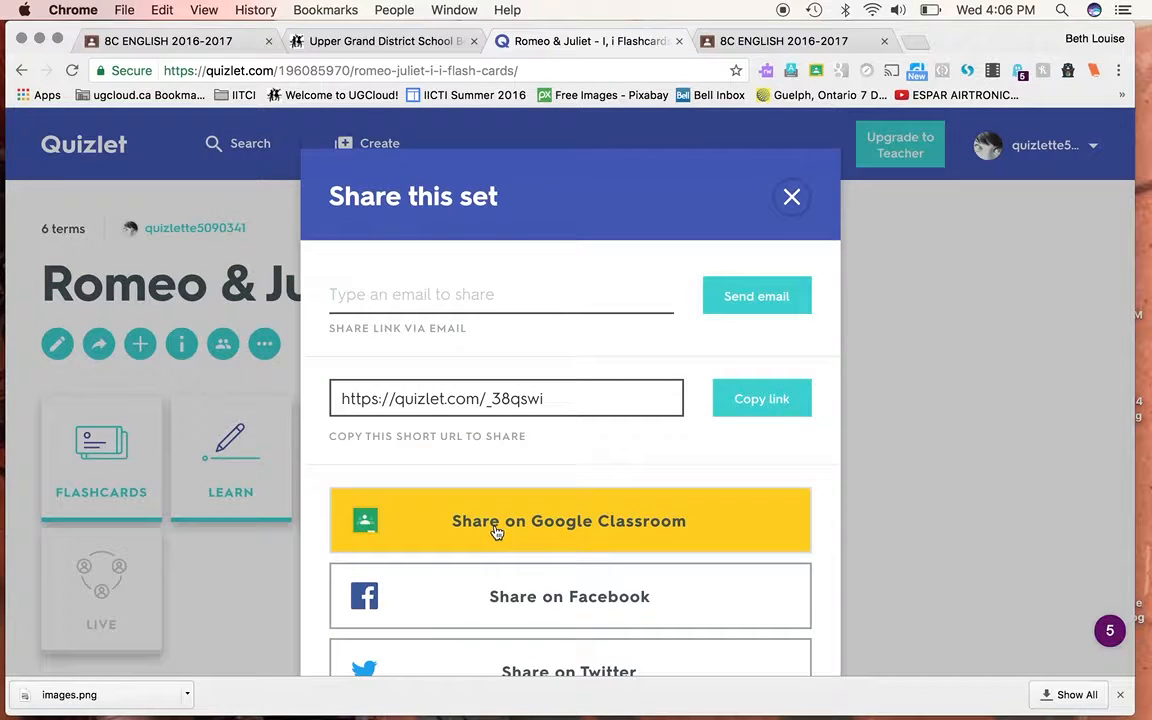
left_click(495, 531)
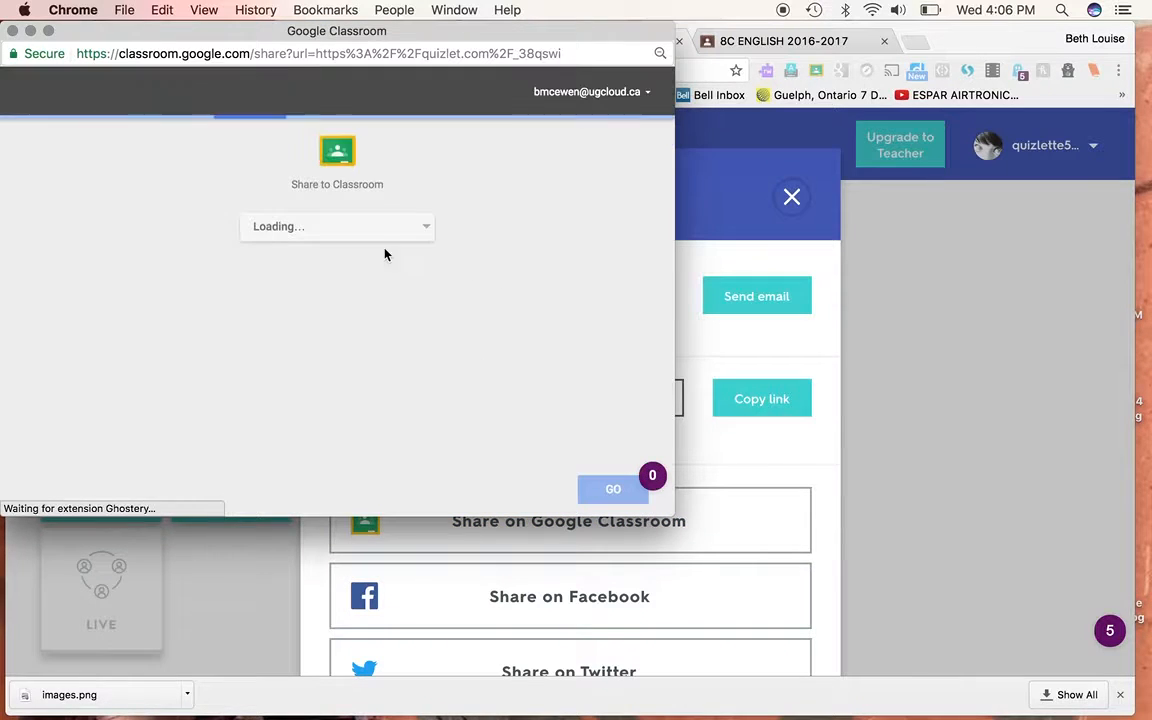
left_click(366, 237)
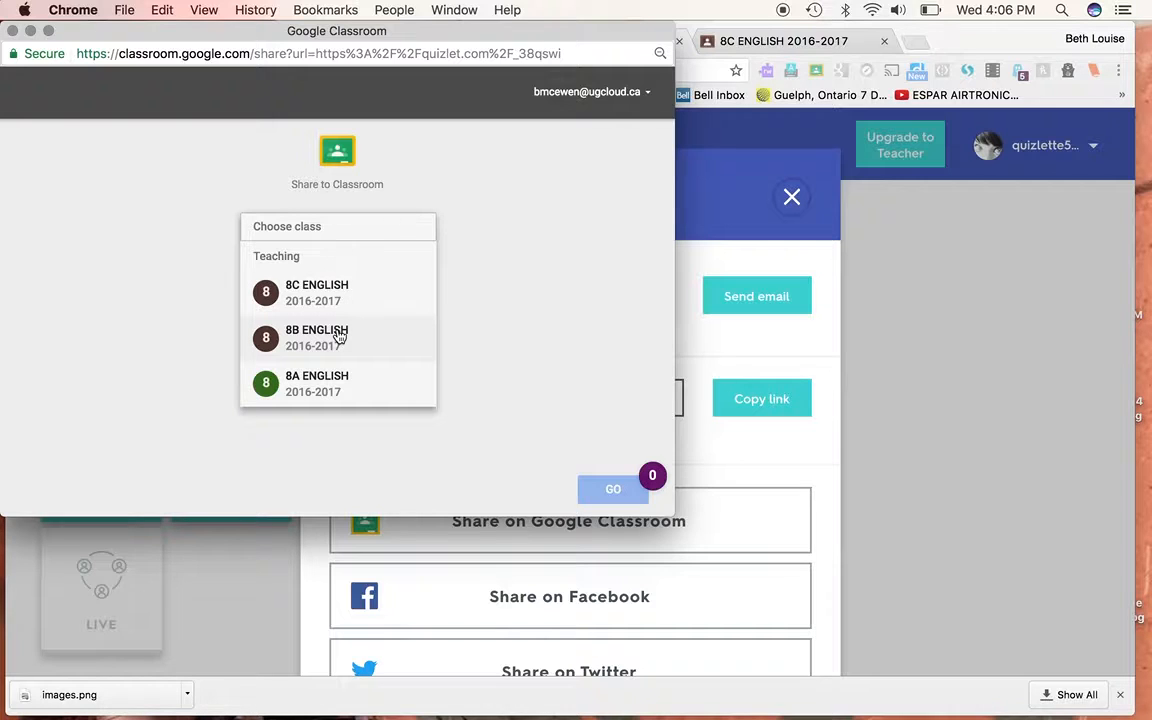
left_click(338, 337)
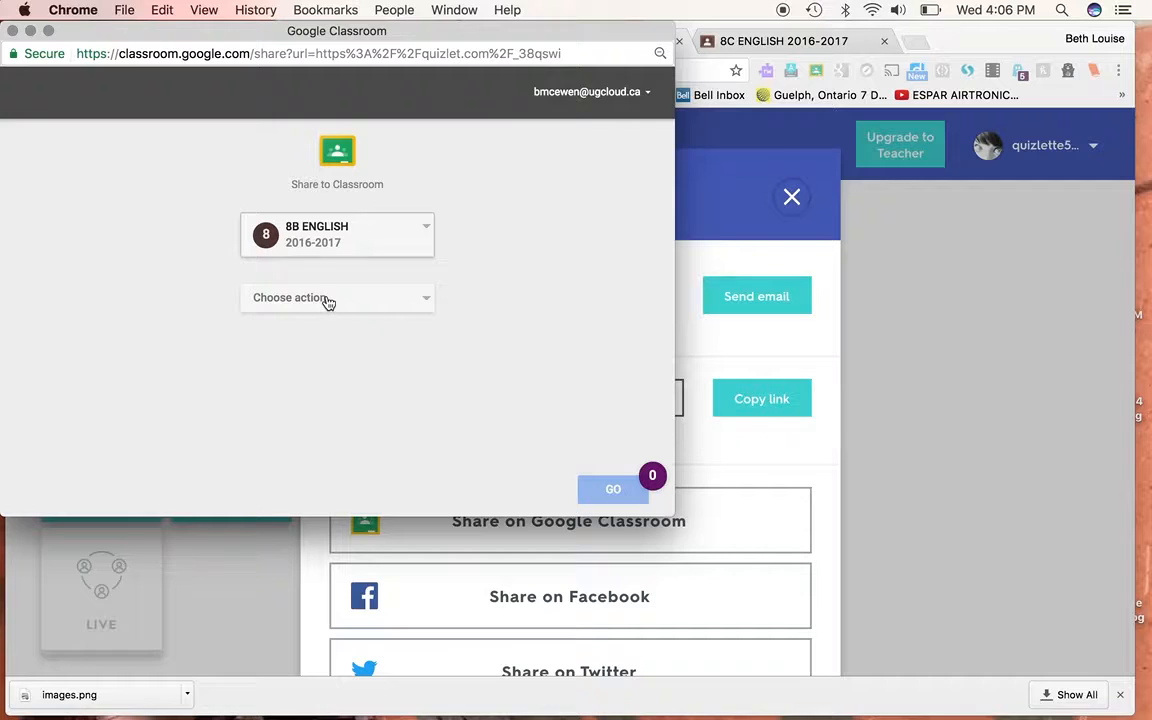
left_click(326, 298)
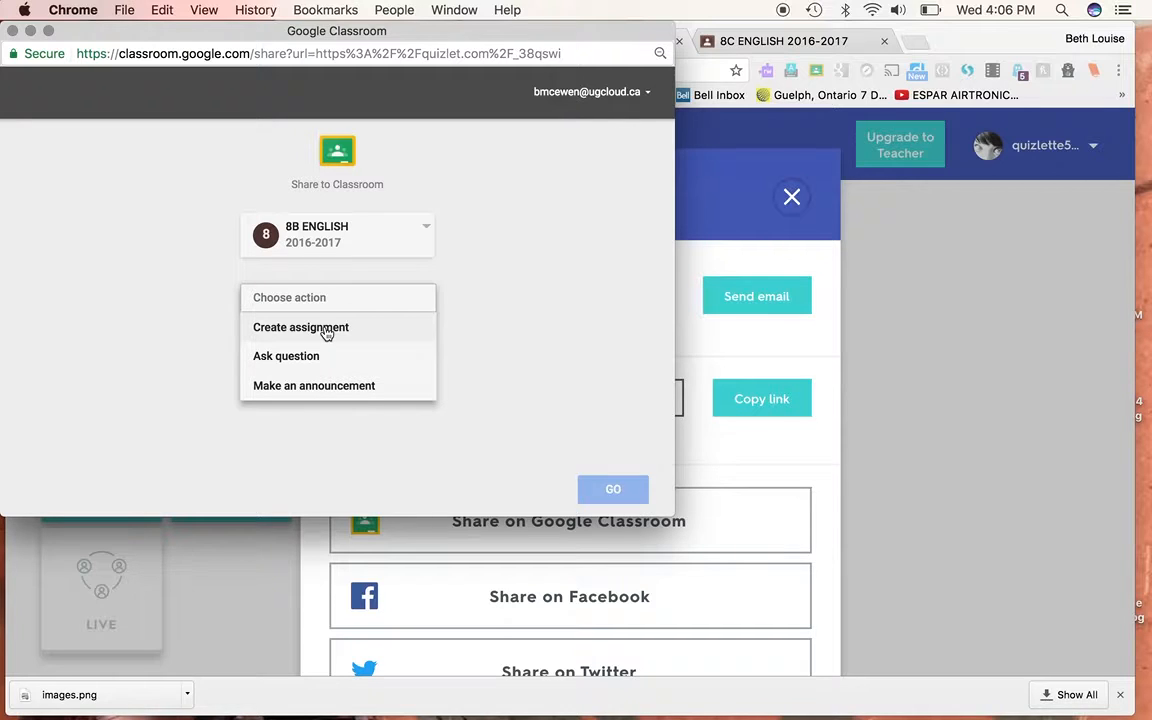
left_click(316, 386)
left_click(616, 489)
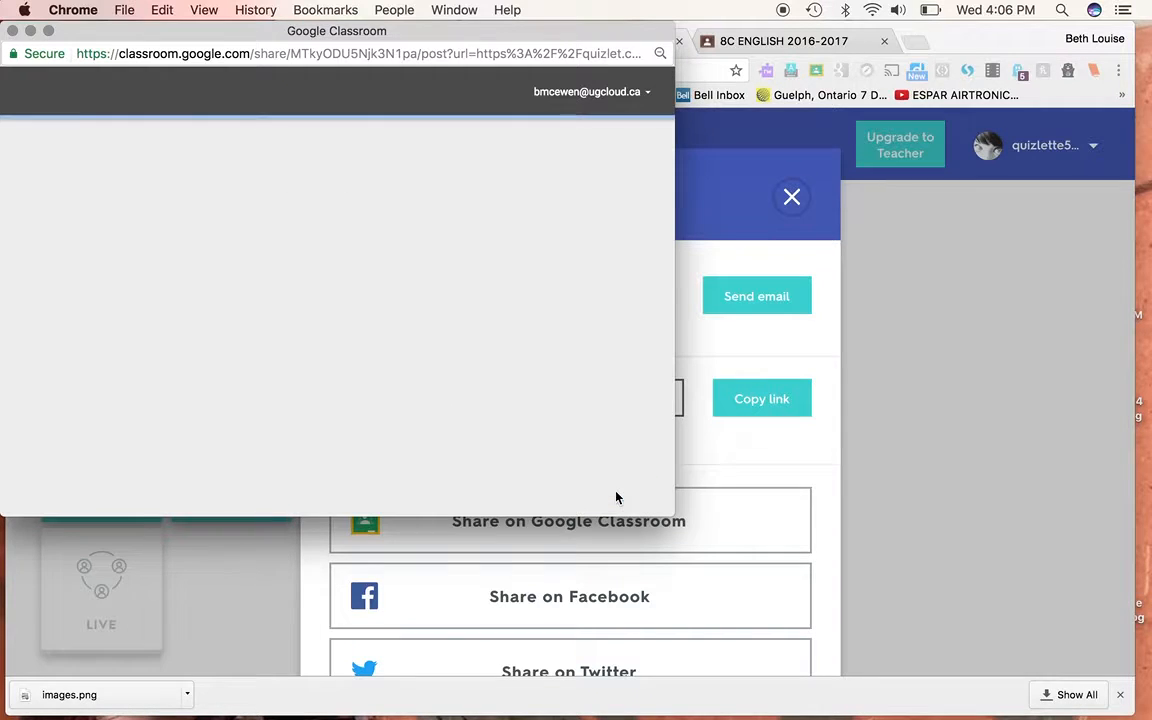
Write "Romeo & Juliet Pre-Test" and, below, "Open this Quizlet and play the matching game - see how well you do! (No pressure, this is just for fun).".
left_click(66, 222)
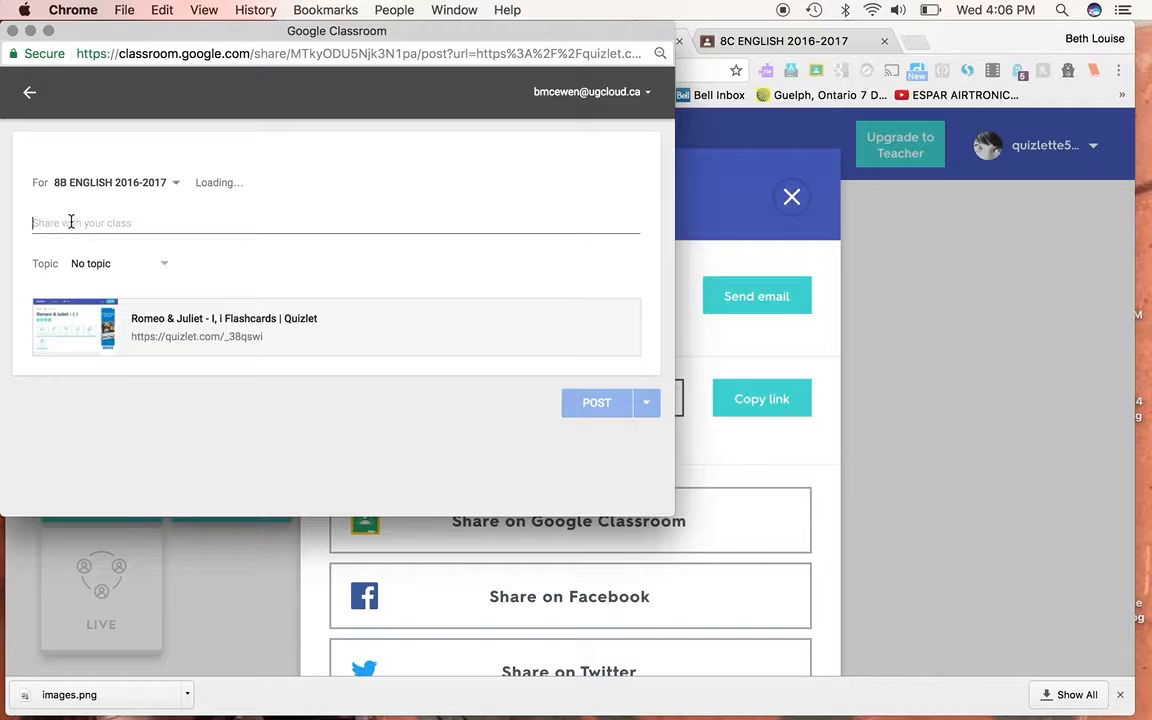
type("Romeo & Juliet Pre-Test")
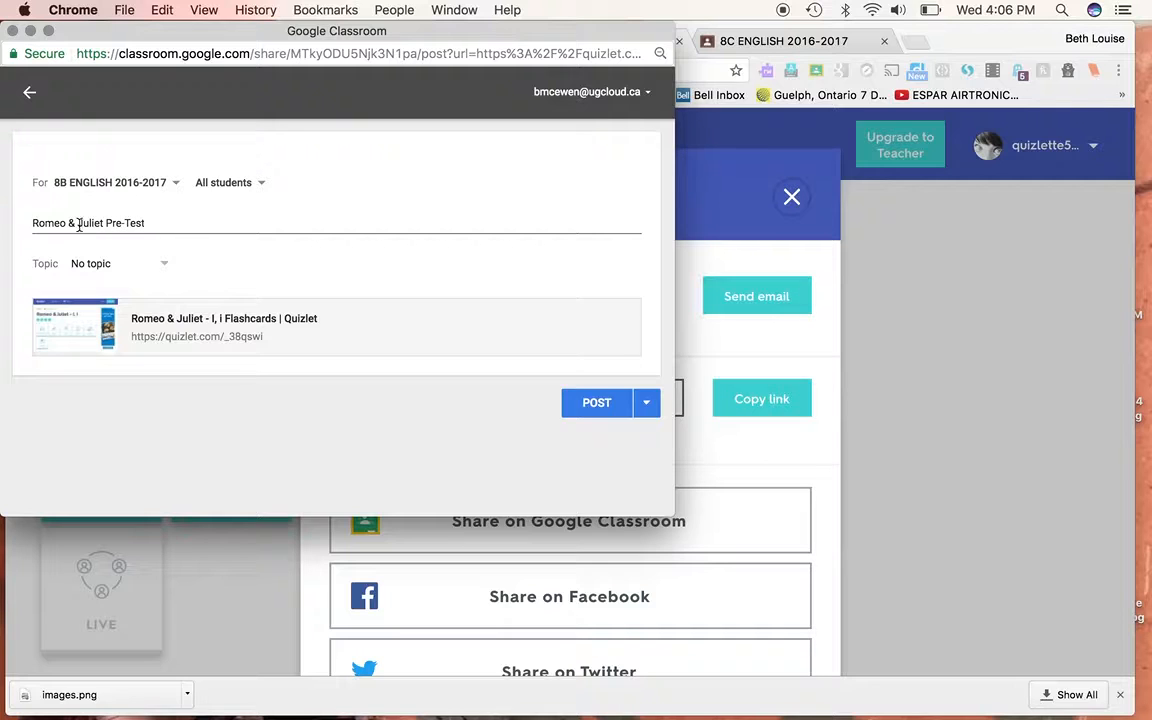
key("Return")
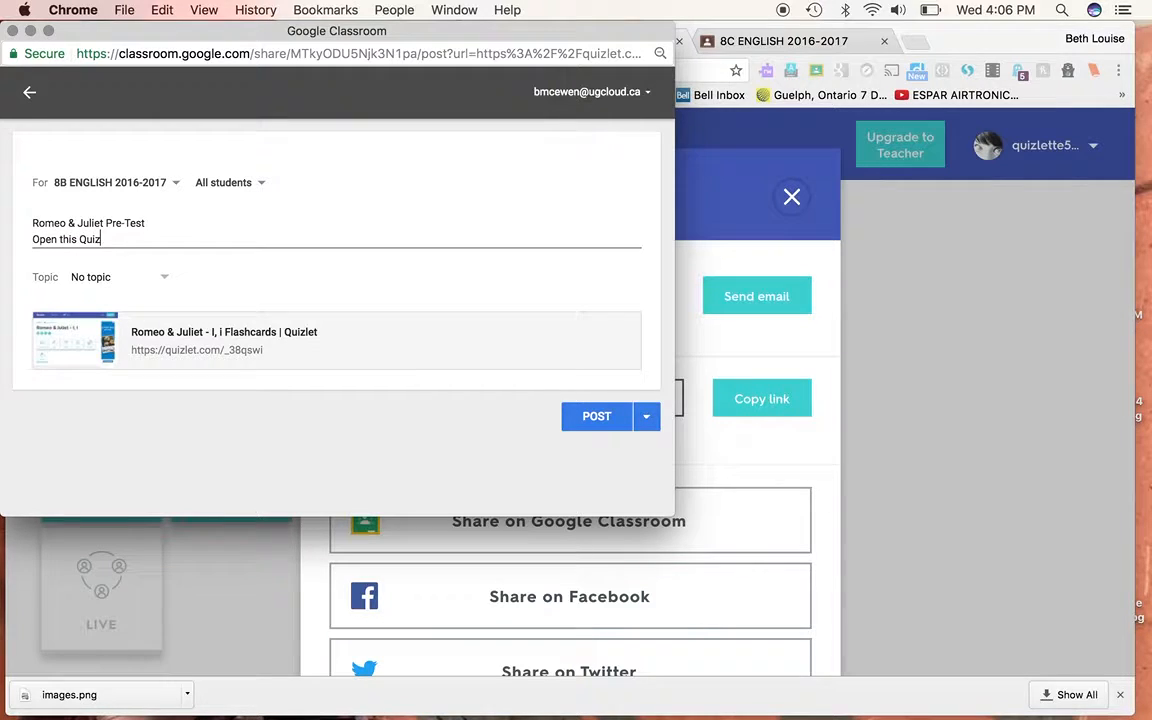
type("Open this Quizlet and ")
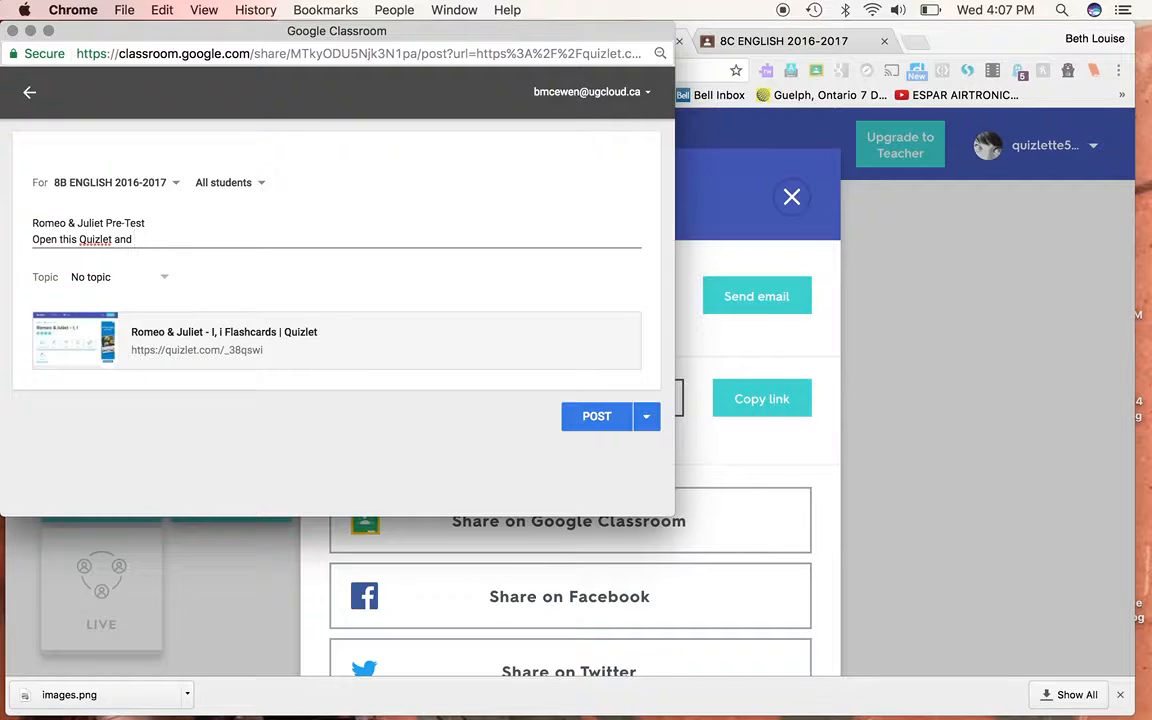
type("play the matching game - see how well ")
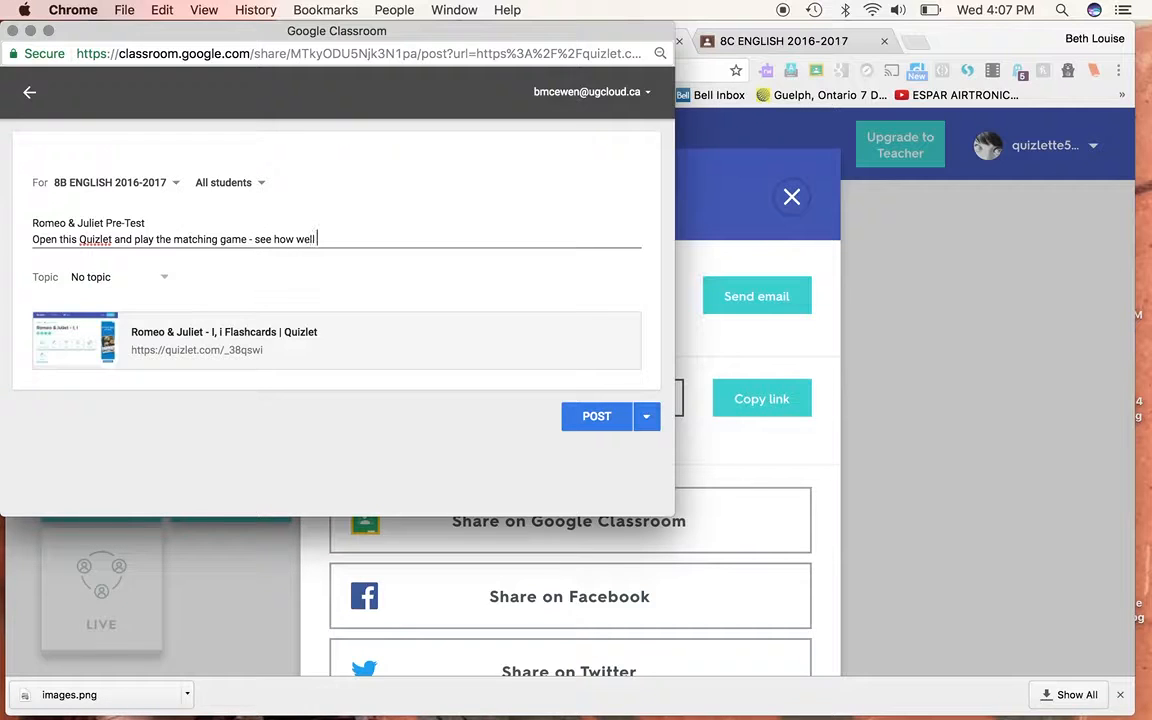
type("you r")
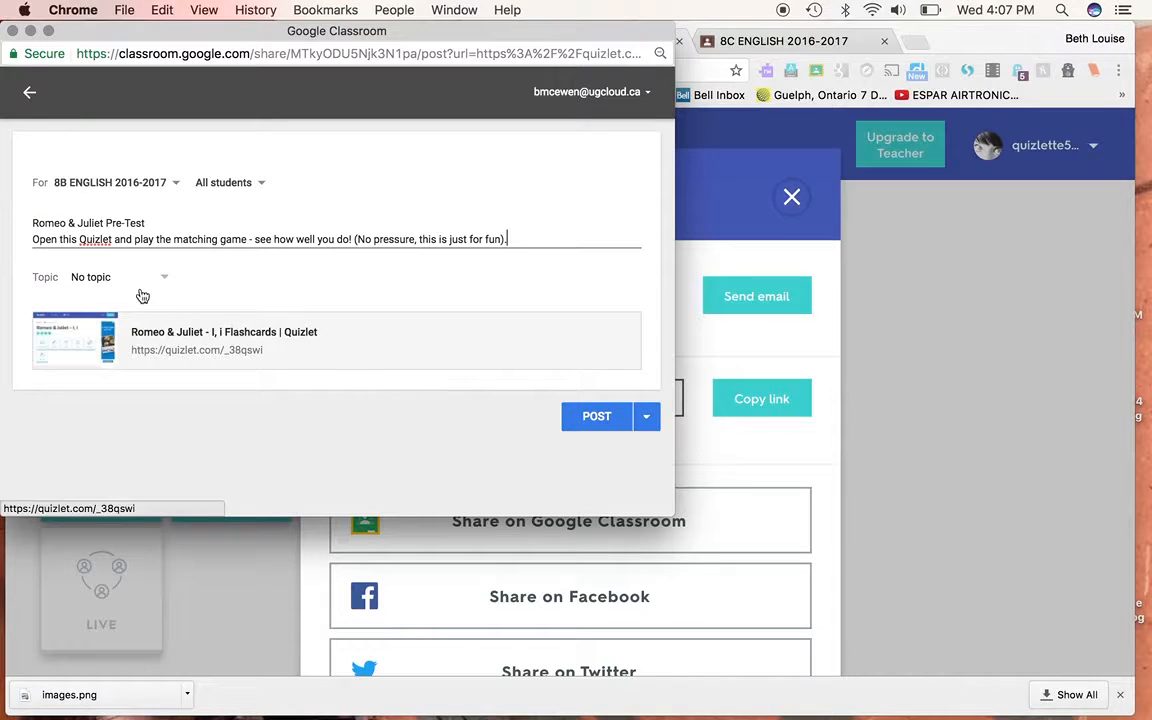
Assign the topic Romeo & Juliet to the announcement, post it and view it in the class stream.
left_click(139, 277)
left_click(134, 307)
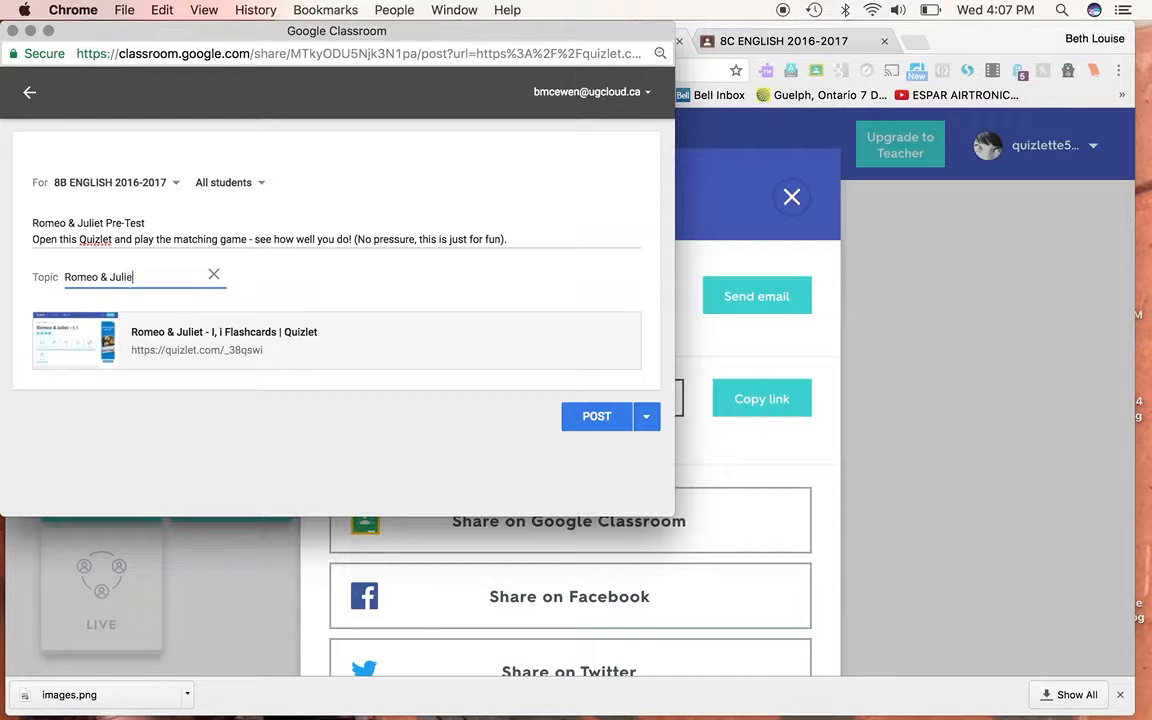
left_click(589, 418)
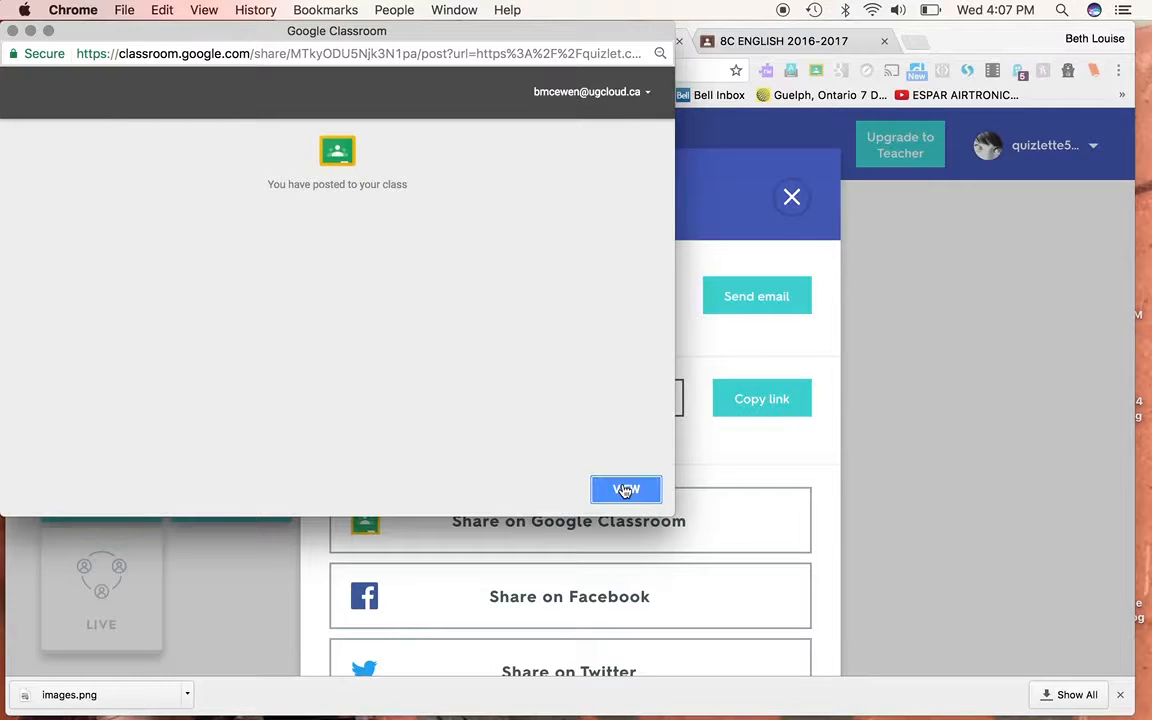
left_click(625, 489)
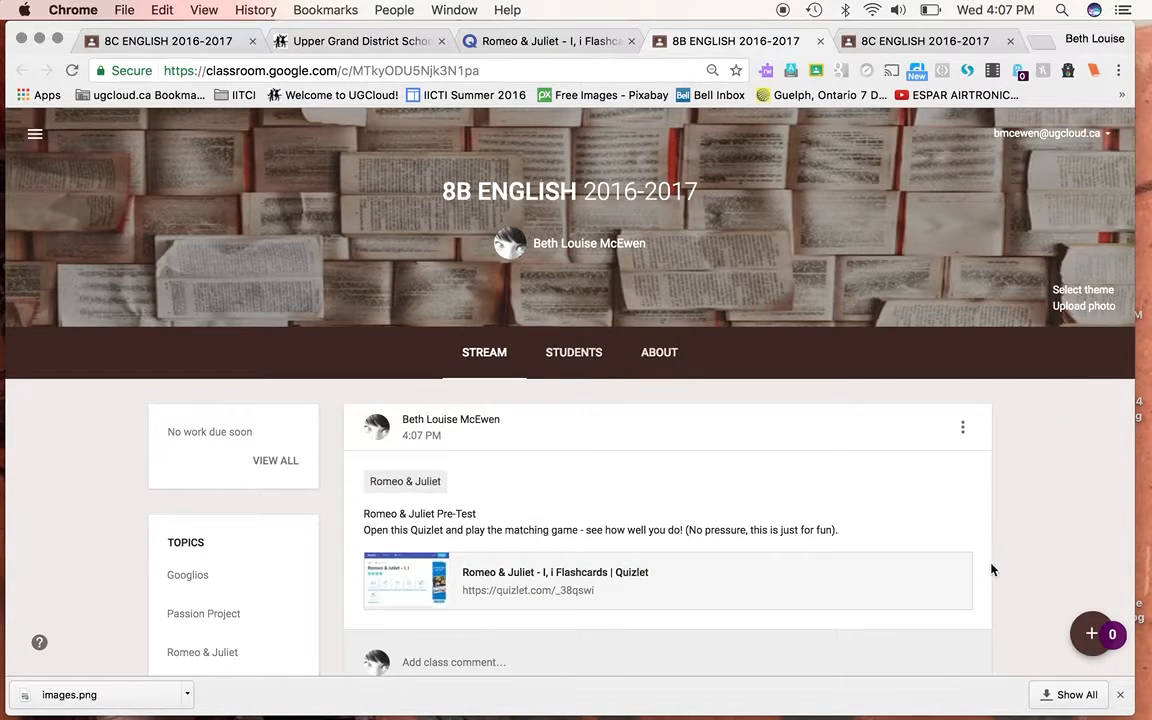
Dismiss the "Looking" counter overlay that covers the control for adding class posts.
mouse_move(1095, 636)
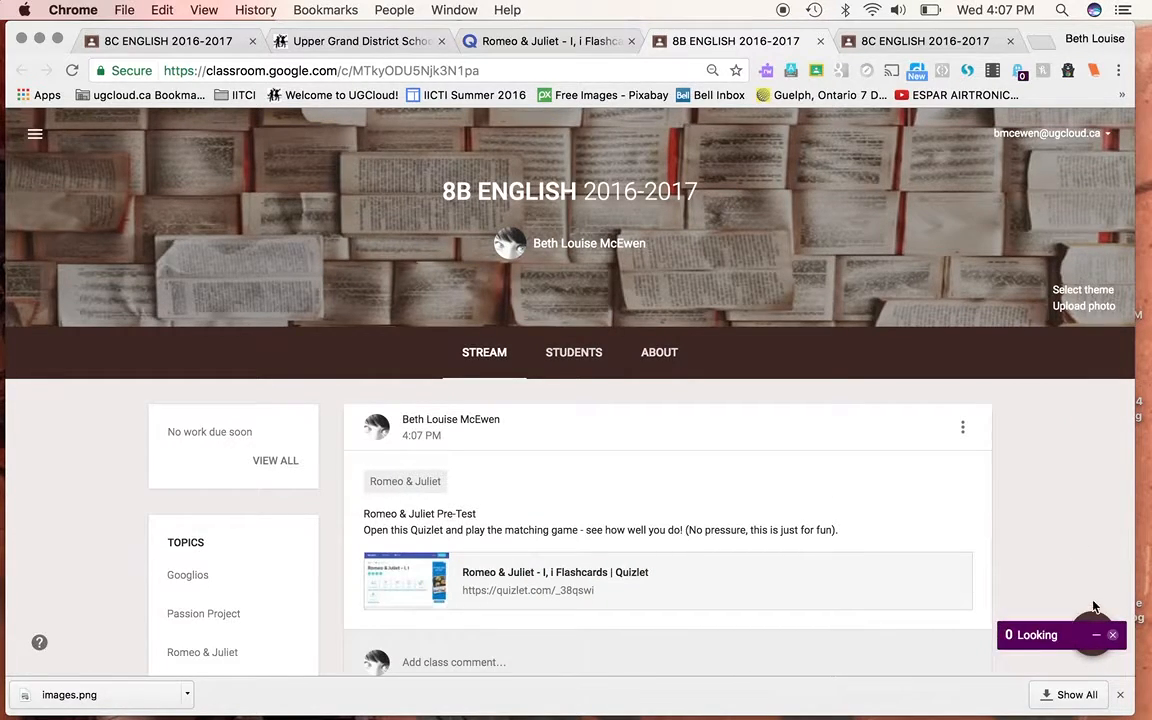
left_click(1113, 619)
mouse_move(1096, 634)
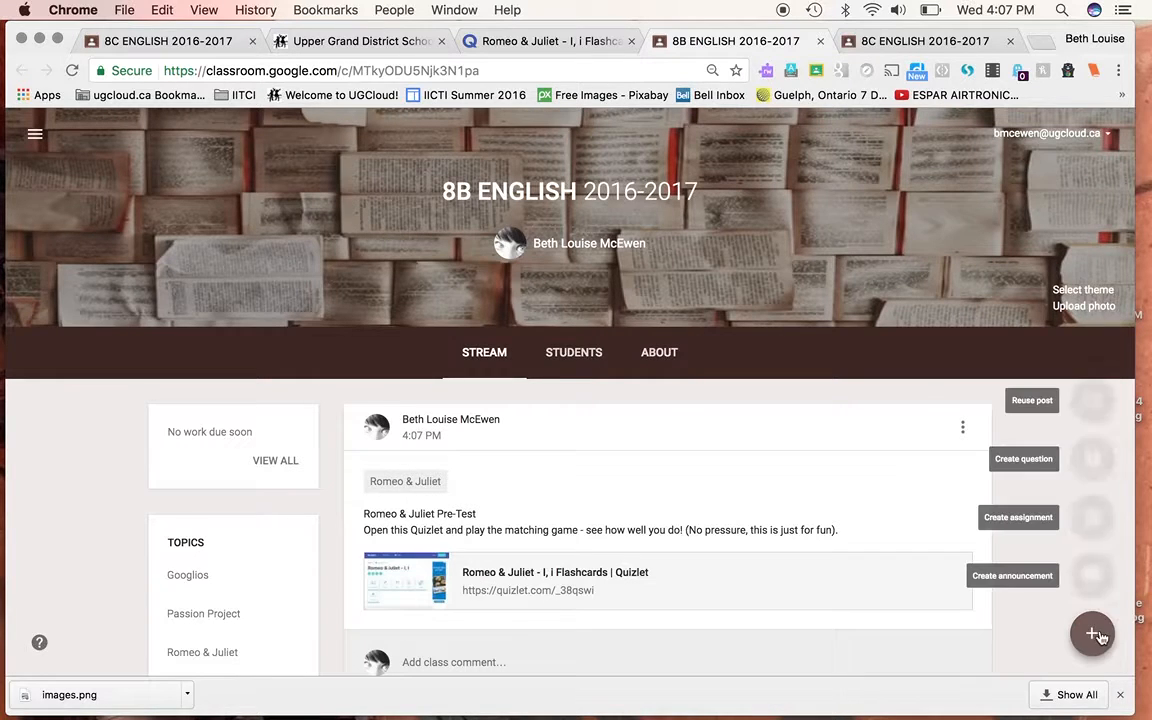
left_click(1093, 403)
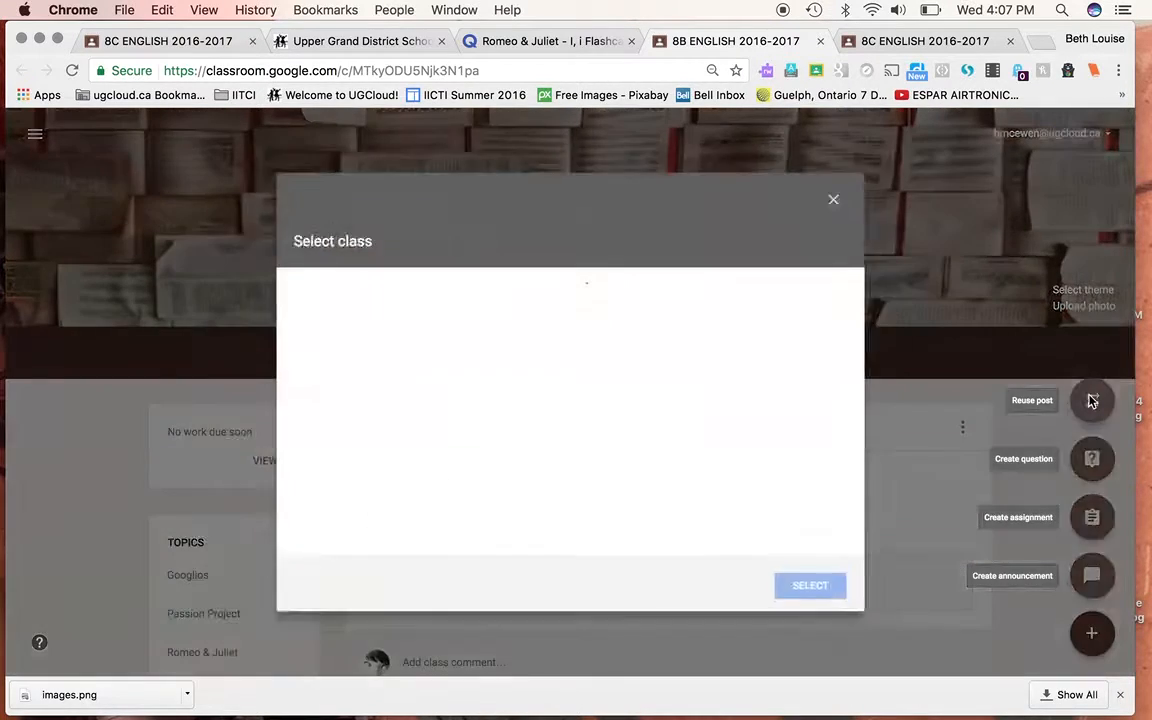
left_click(966, 406)
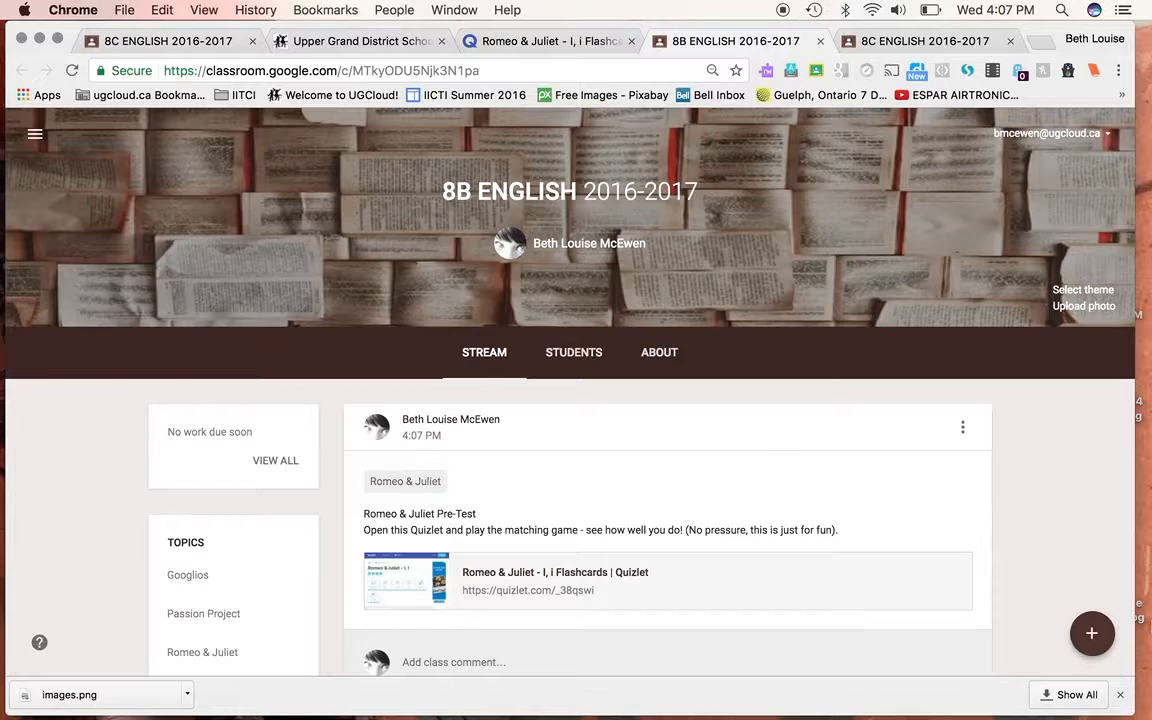
Reuse the "Romeo & Juliet Pre Test" post from 8C ENGLISH 2016-2017 as an announcement draft, without creating new copies of attachments.
mouse_move(1092, 633)
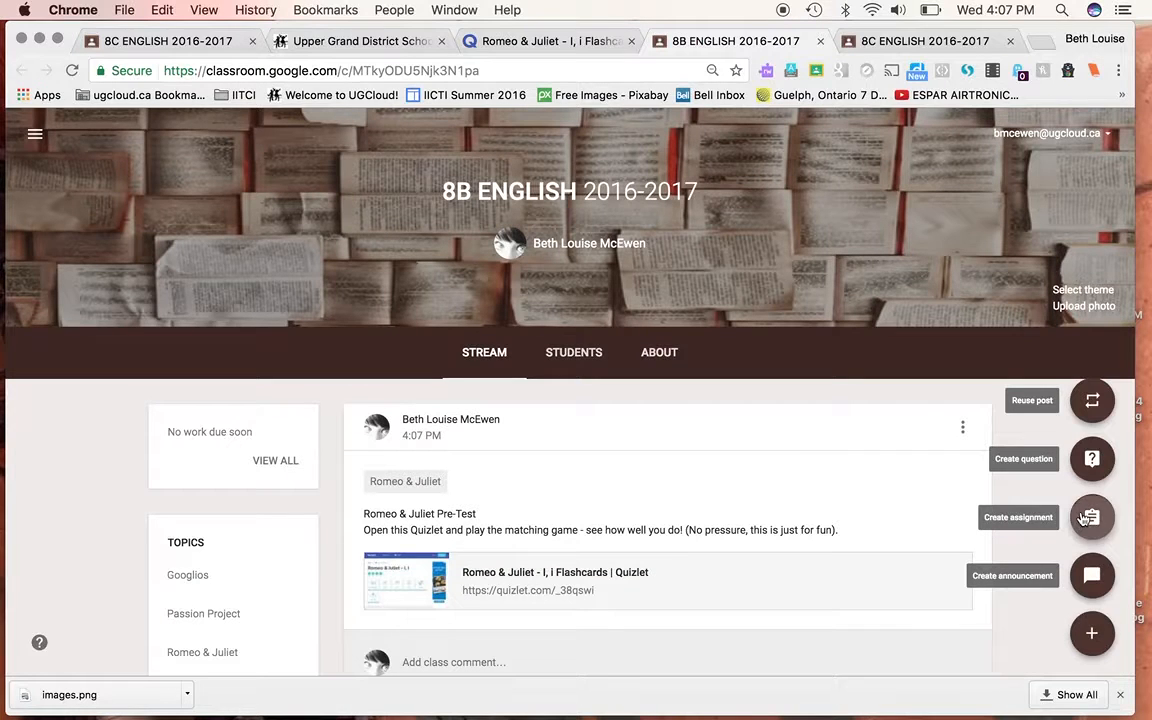
left_click(1092, 400)
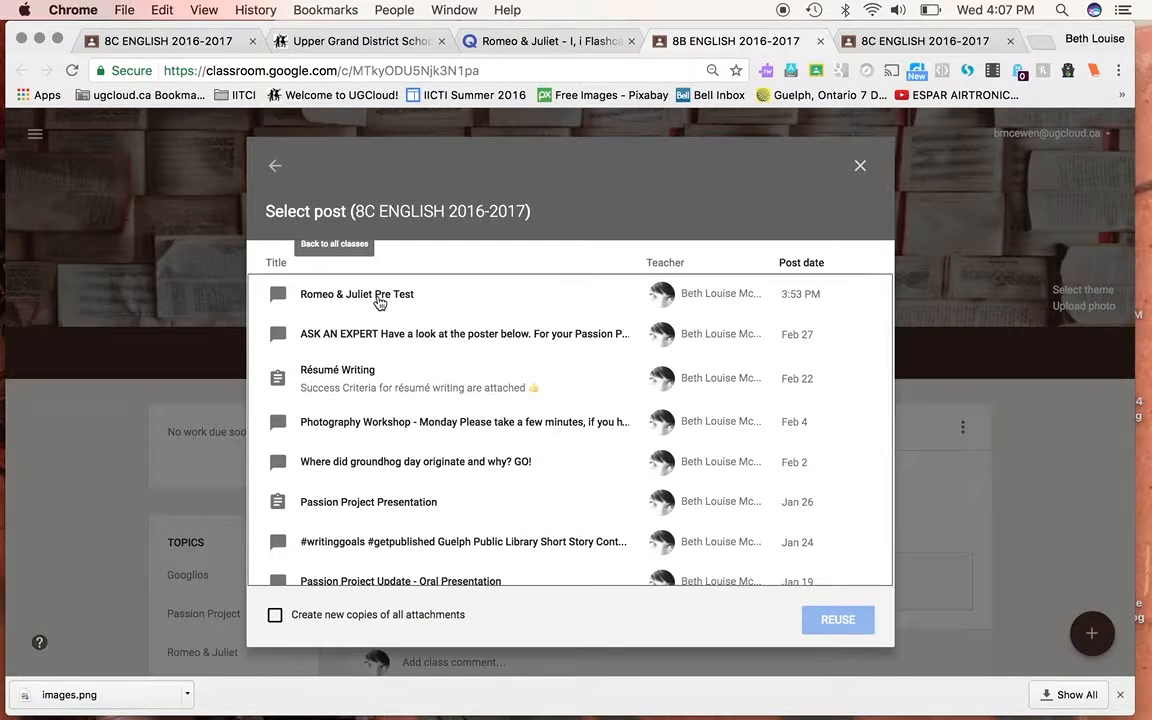
left_click(379, 299)
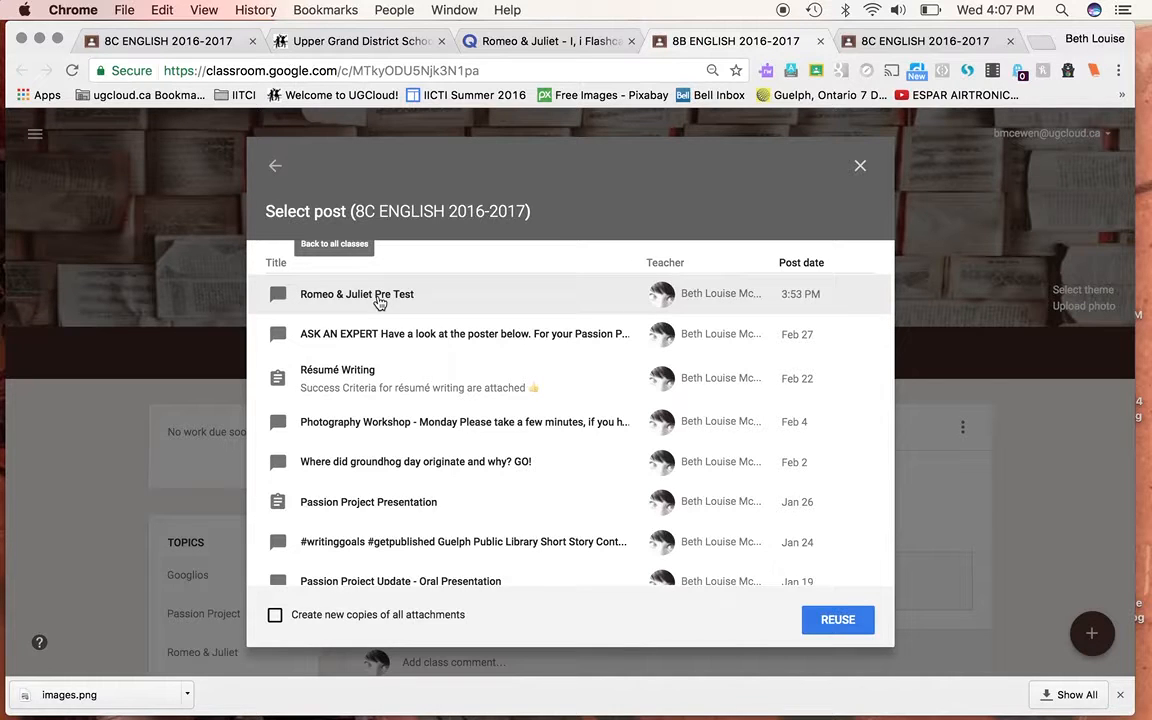
left_click(840, 622)
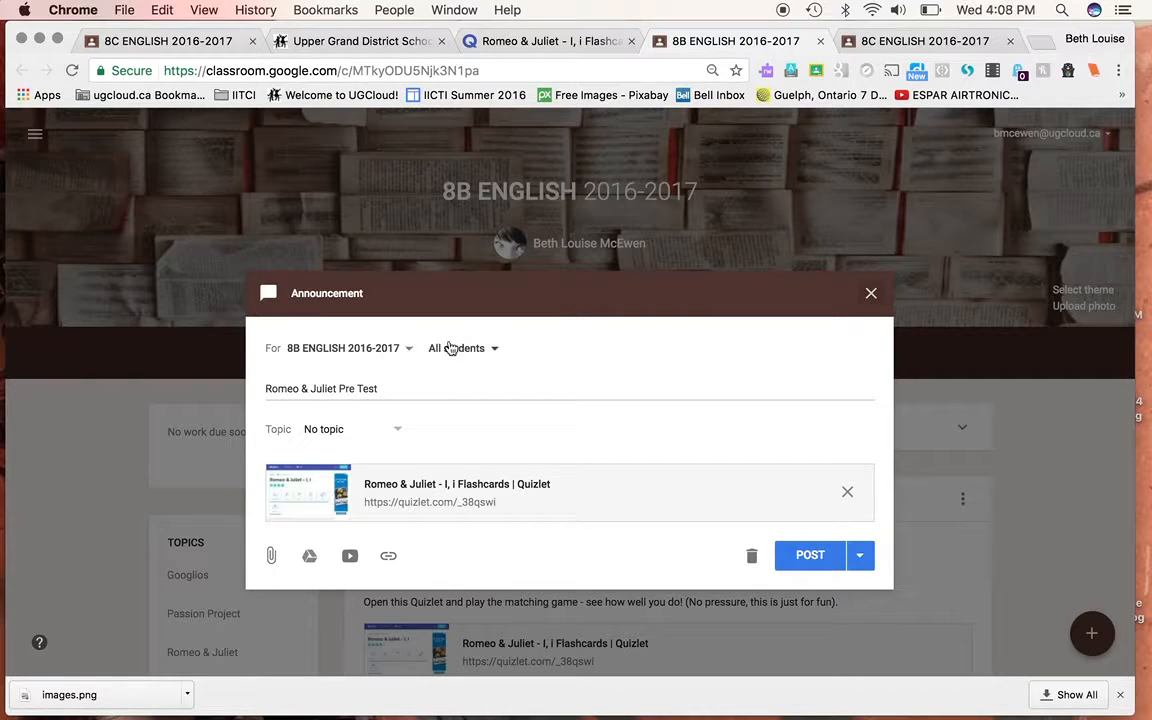
Check which classes the reused announcement can be shared with, and close the announcement without posting it.
left_click(396, 348)
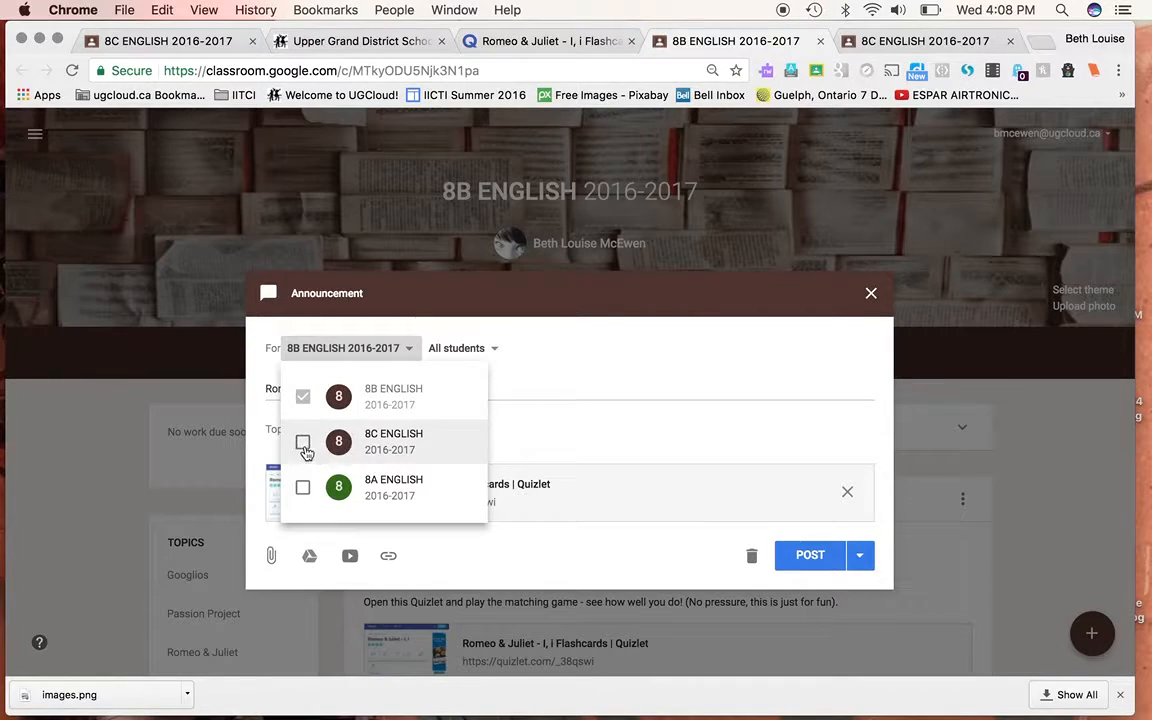
left_click(655, 451)
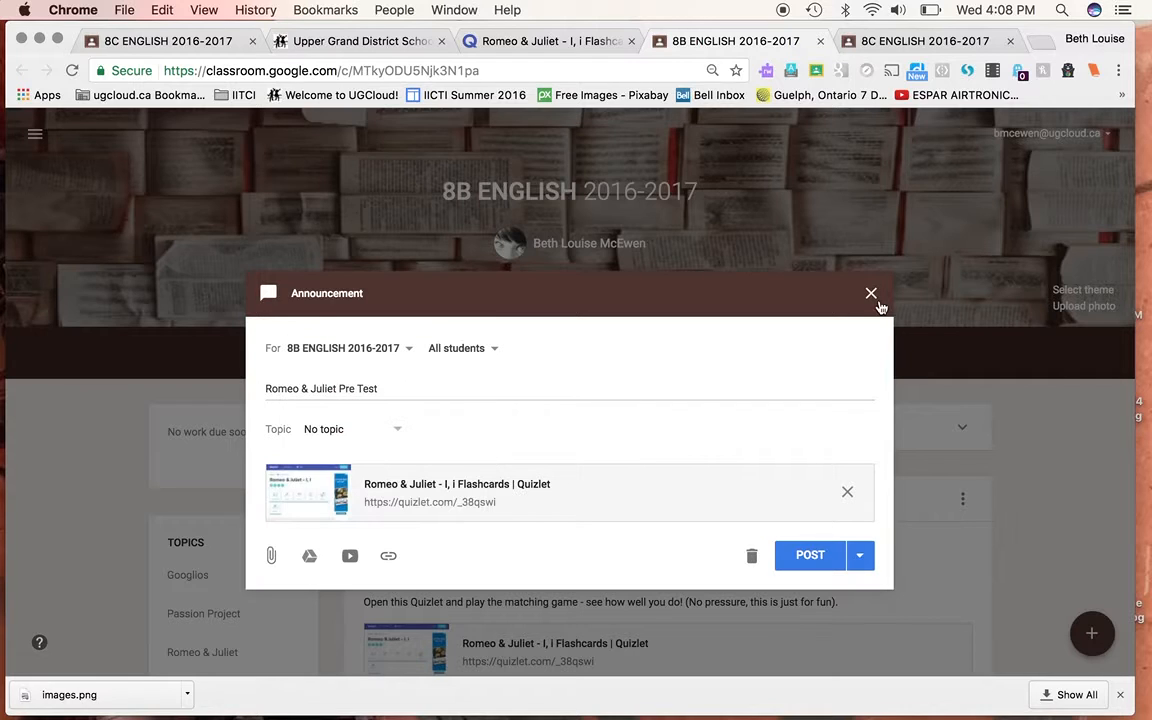
left_click(871, 296)
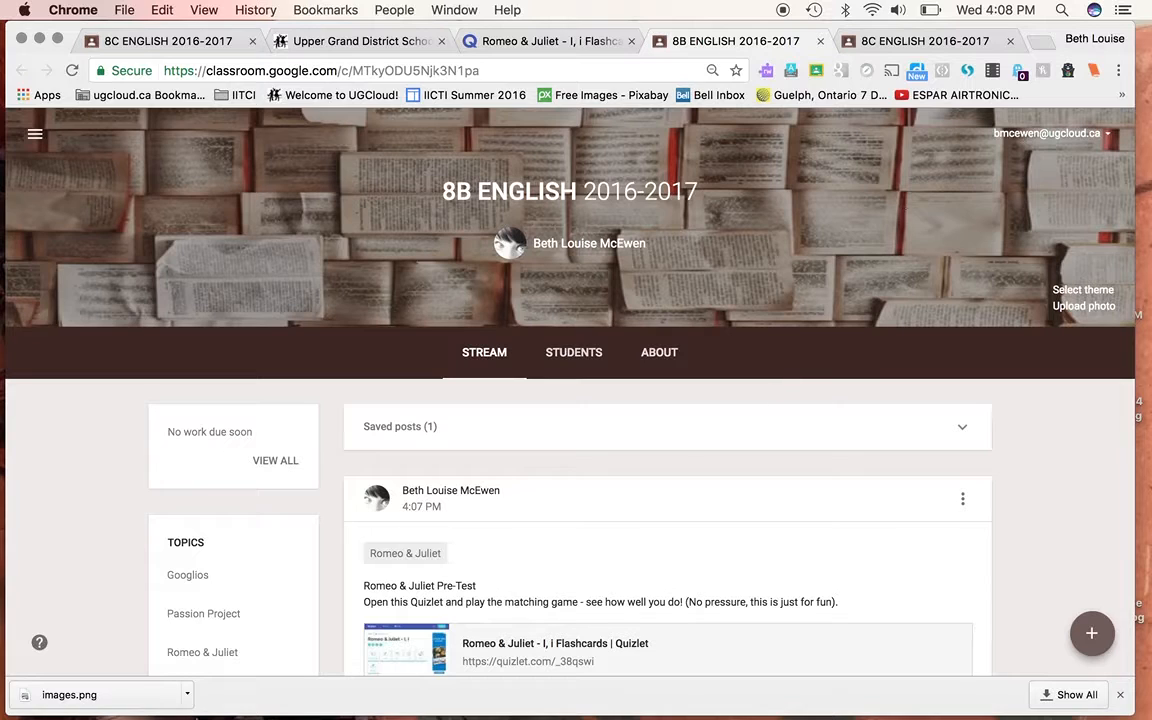
mouse_move(290, 695)
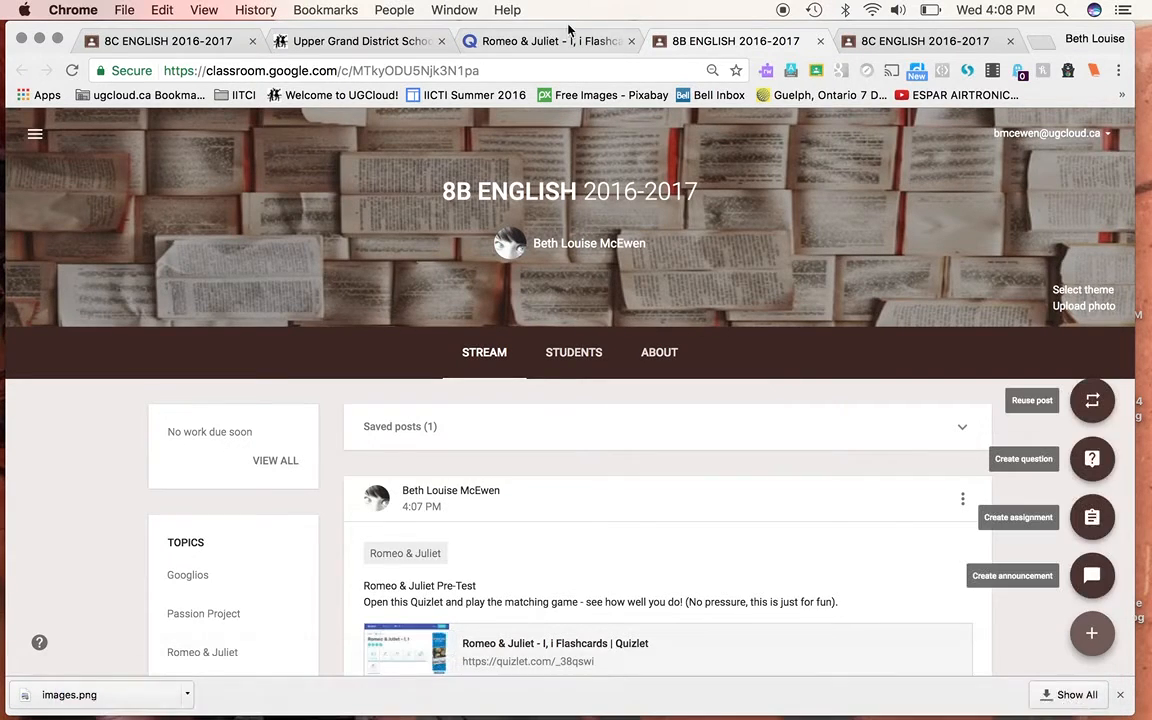